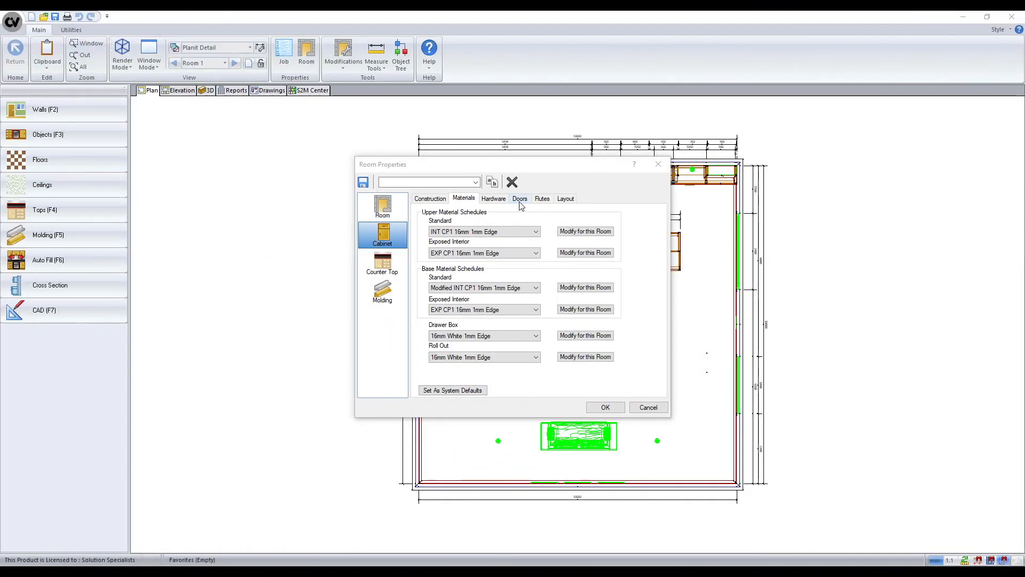
- Review the room's cabinet door and counter top construction settings, and cancel the room properties
click(520, 198)
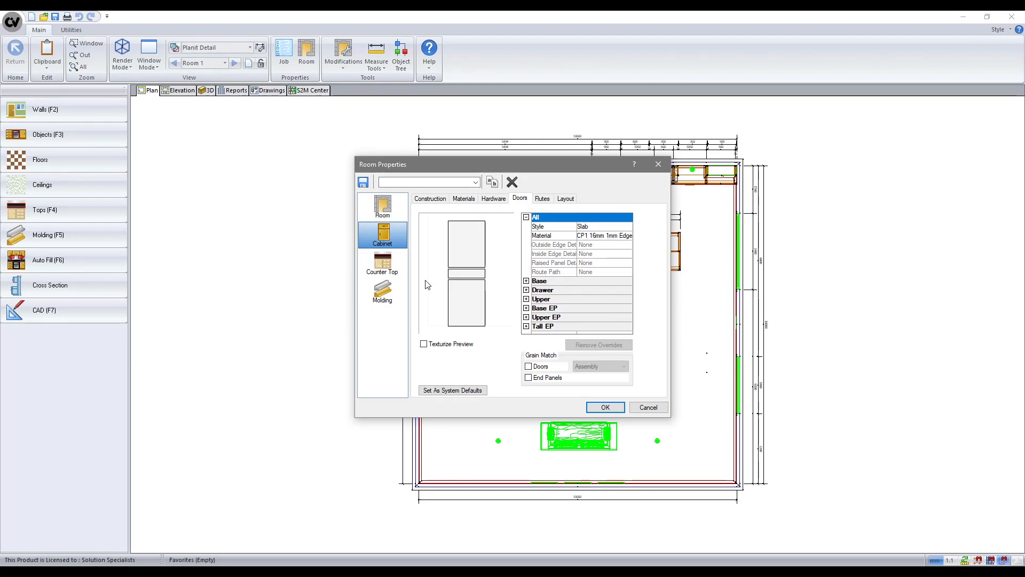
click(398, 272)
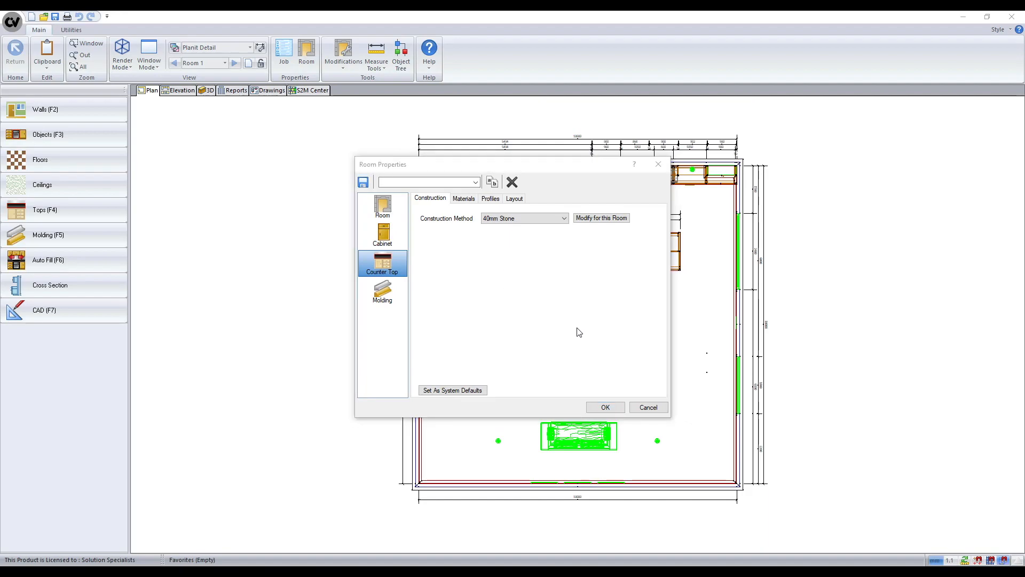
click(654, 407)
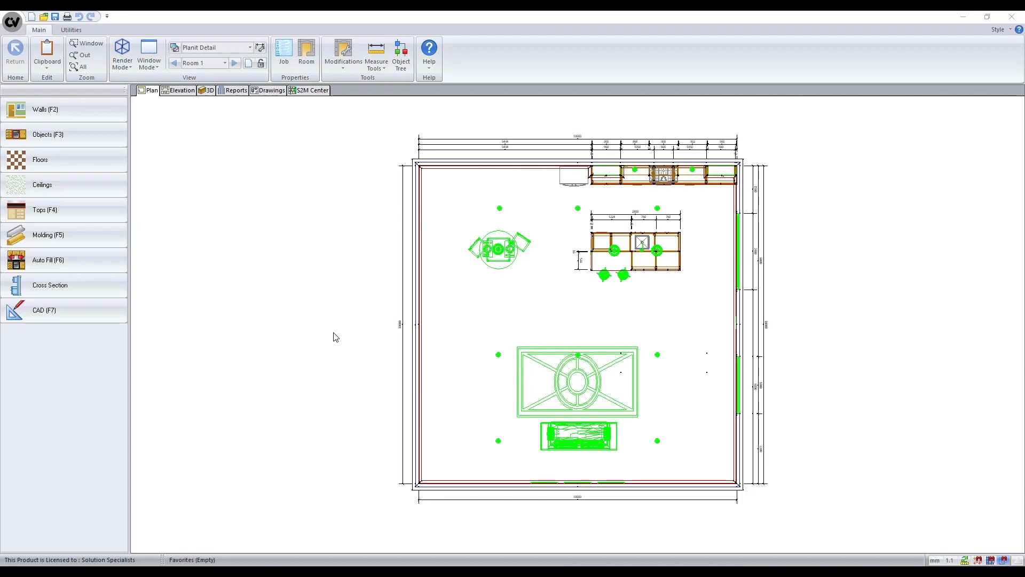
- Close the Kitchen Timber Range job and open the material catalog
click(12, 22)
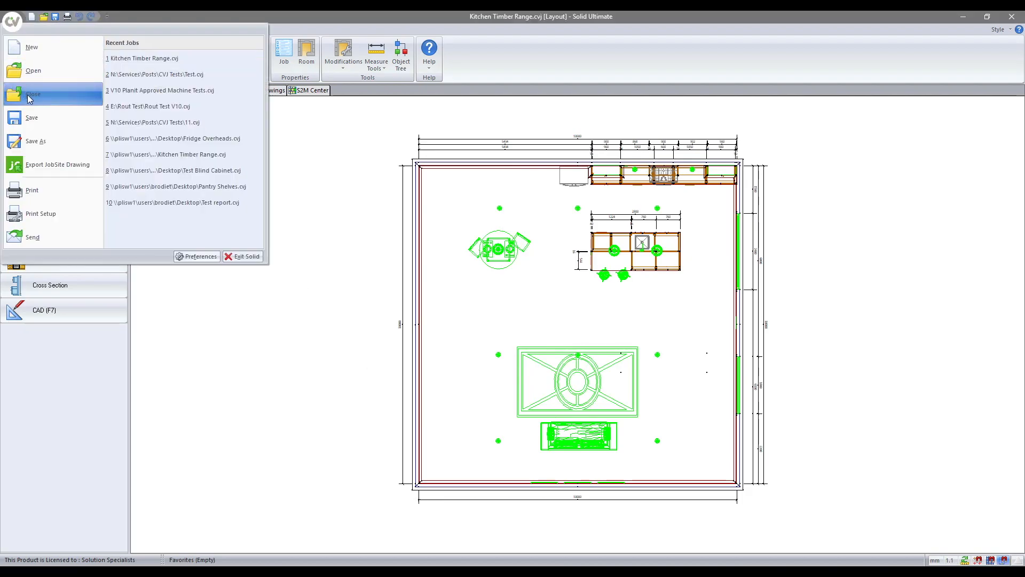
click(29, 96)
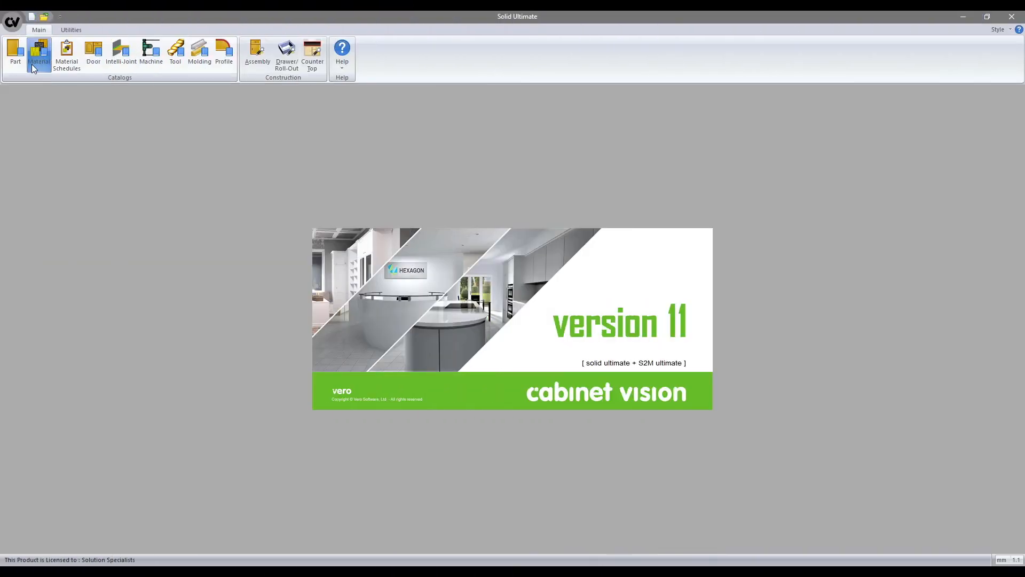
click(32, 63)
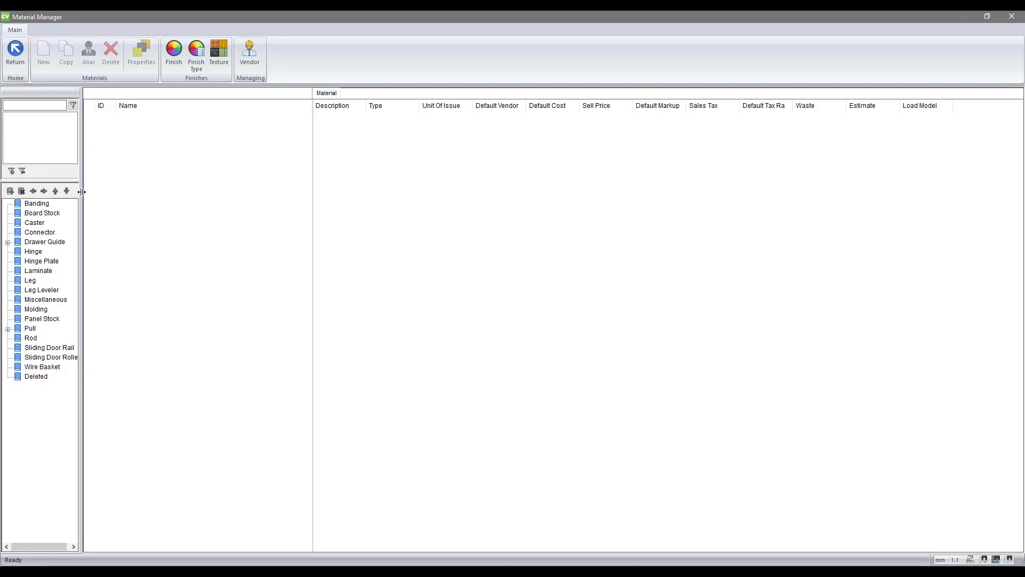
- Review the finishes and textures assigned to the Panel Stock materials
right_click(21, 322)
click(29, 319)
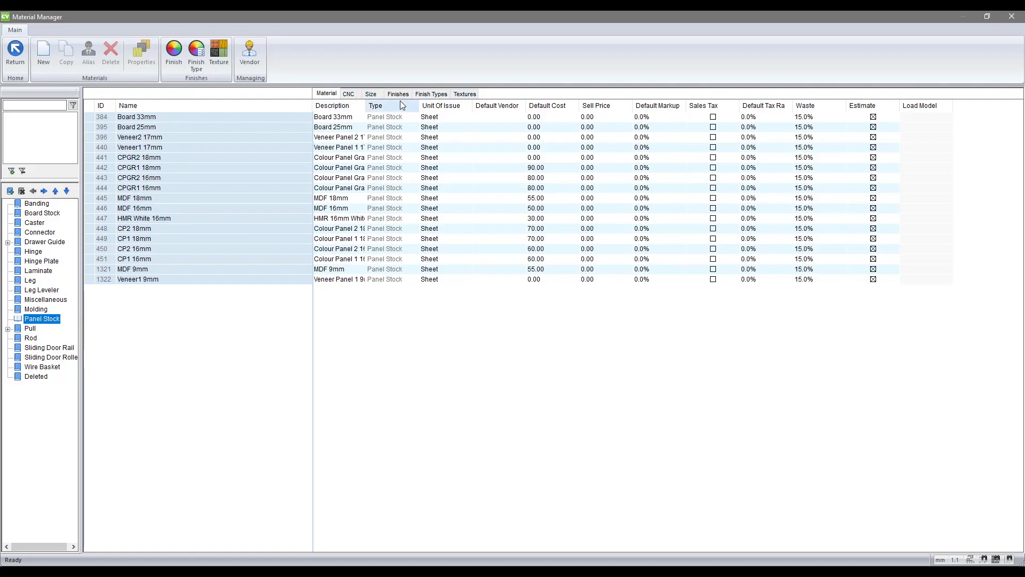
click(424, 93)
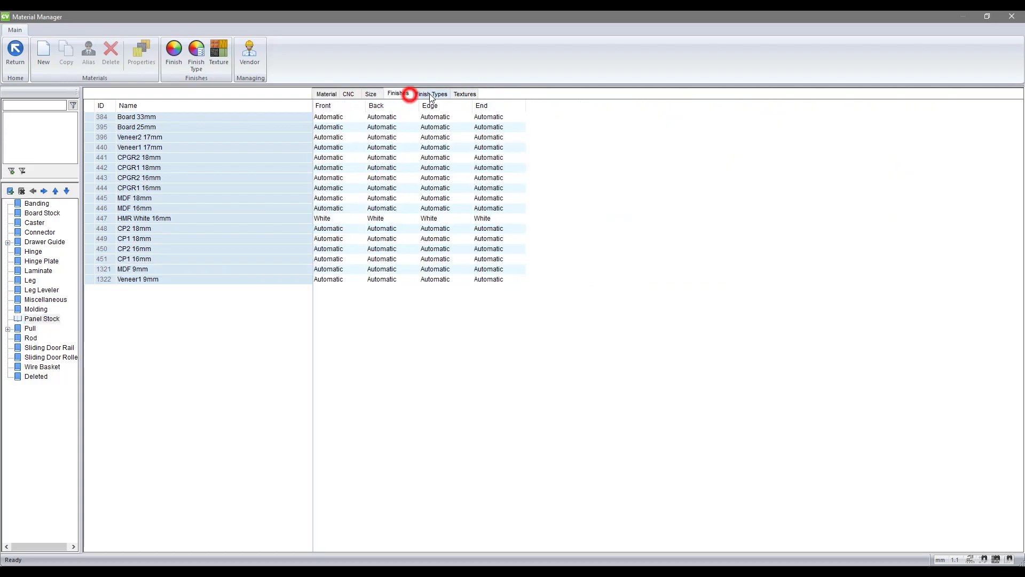
click(461, 95)
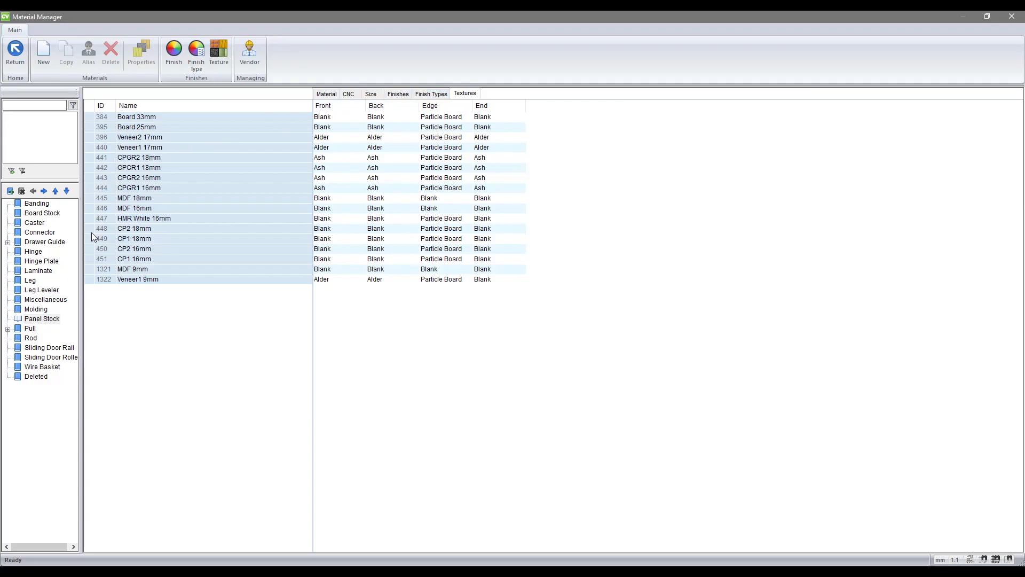
- Examine the front finish choices for the CP1 16mm panel, and cancel without changing the Automatic finish
click(91, 261)
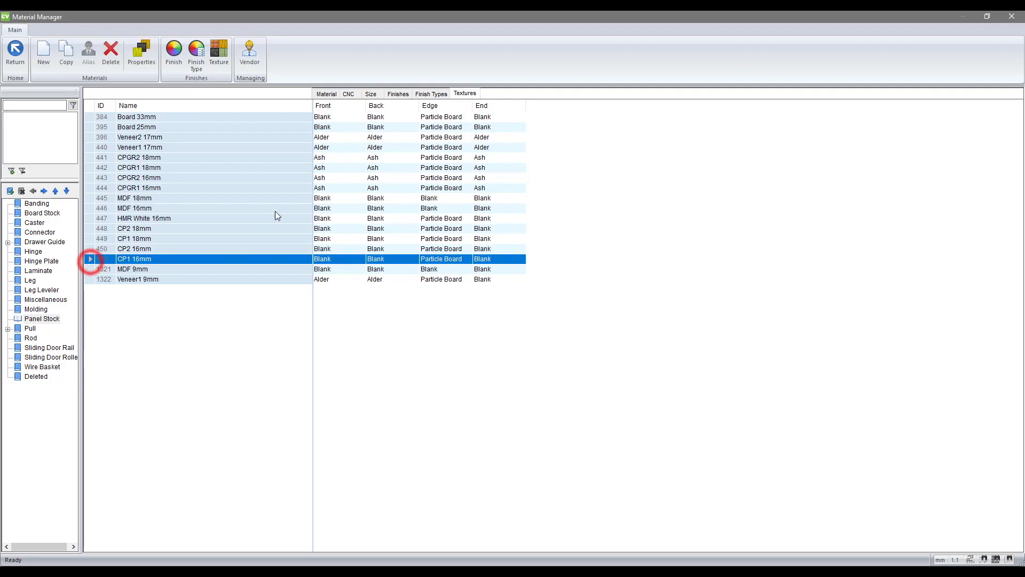
click(399, 94)
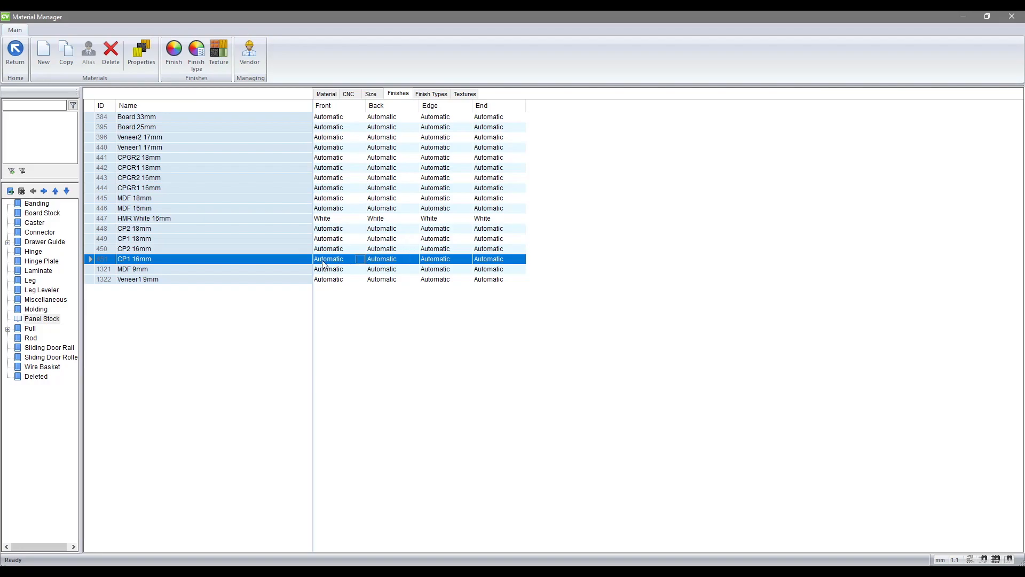
double_click(361, 259)
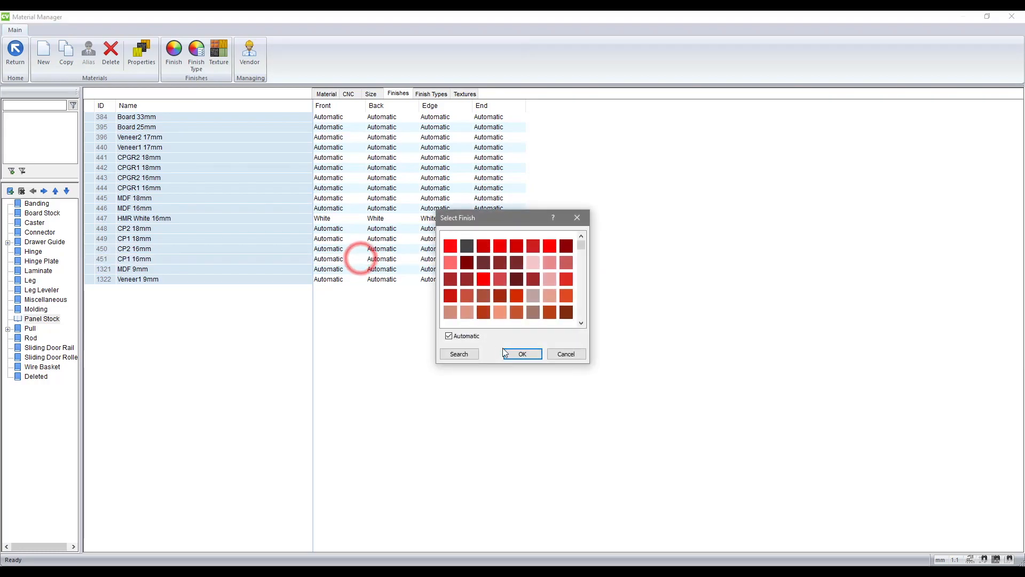
click(556, 355)
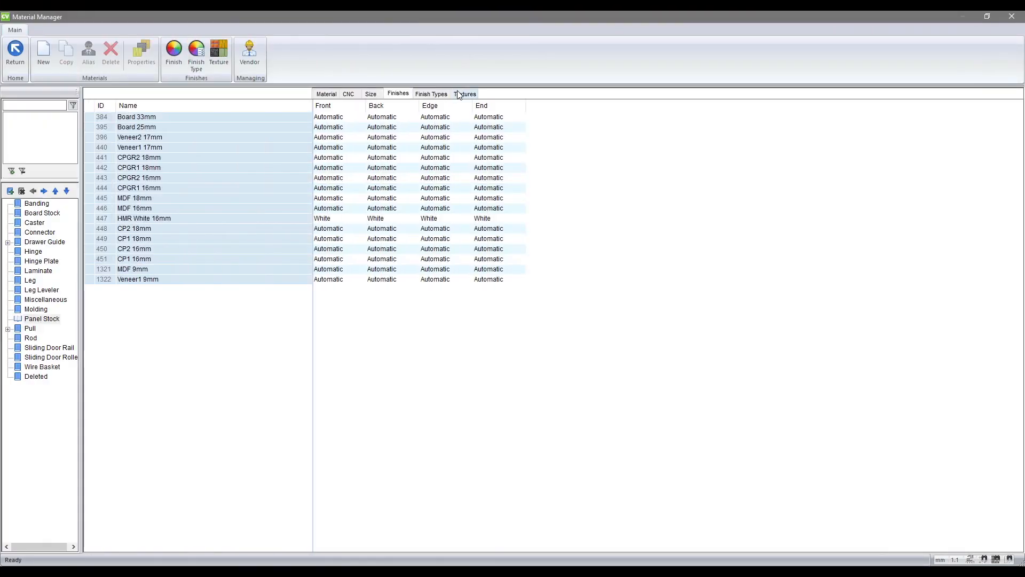
- Examine the front texture choices for the CP1 16mm panel, and close the texture selection
click(460, 94)
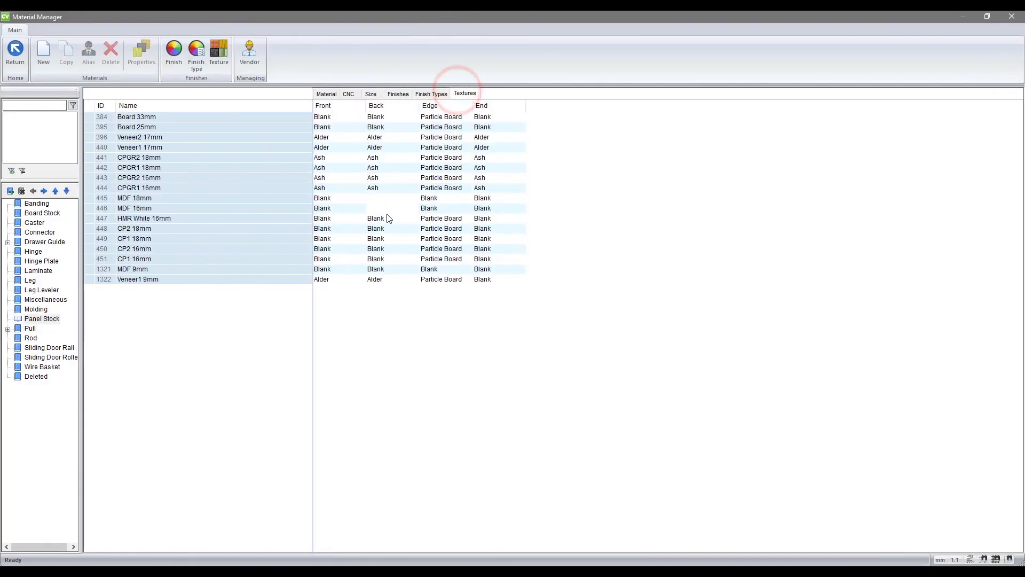
click(243, 260)
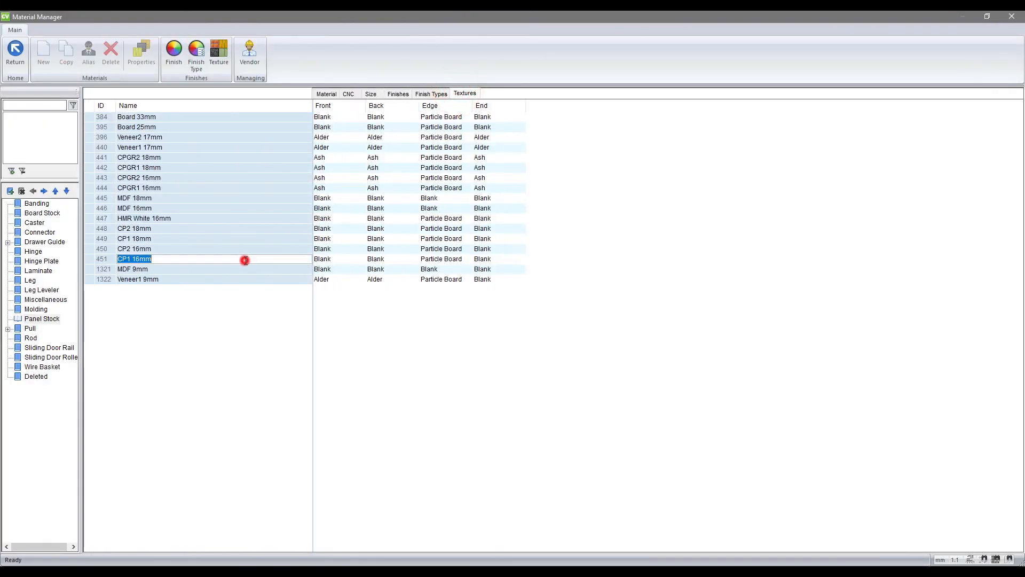
click(90, 258)
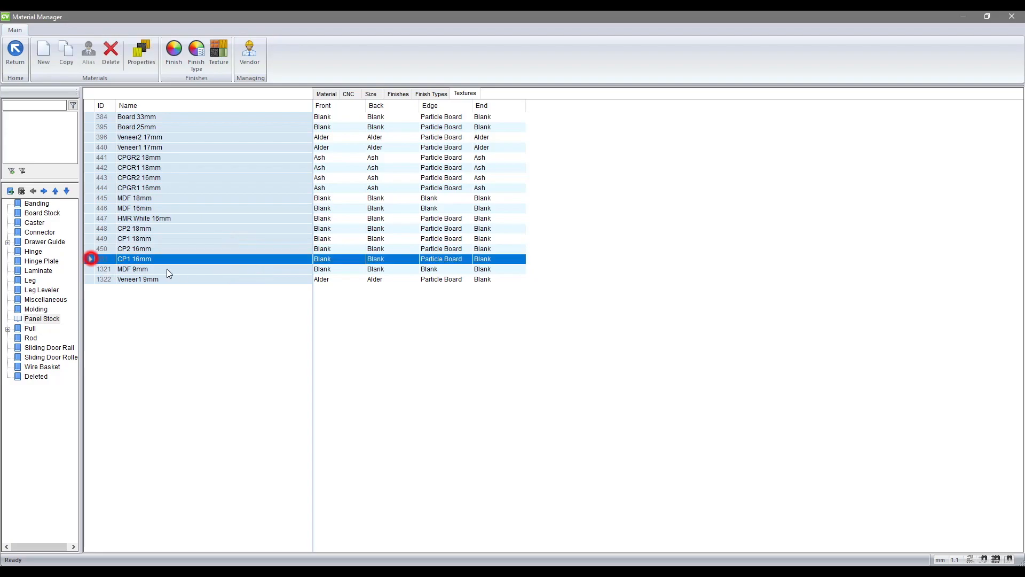
click(361, 260)
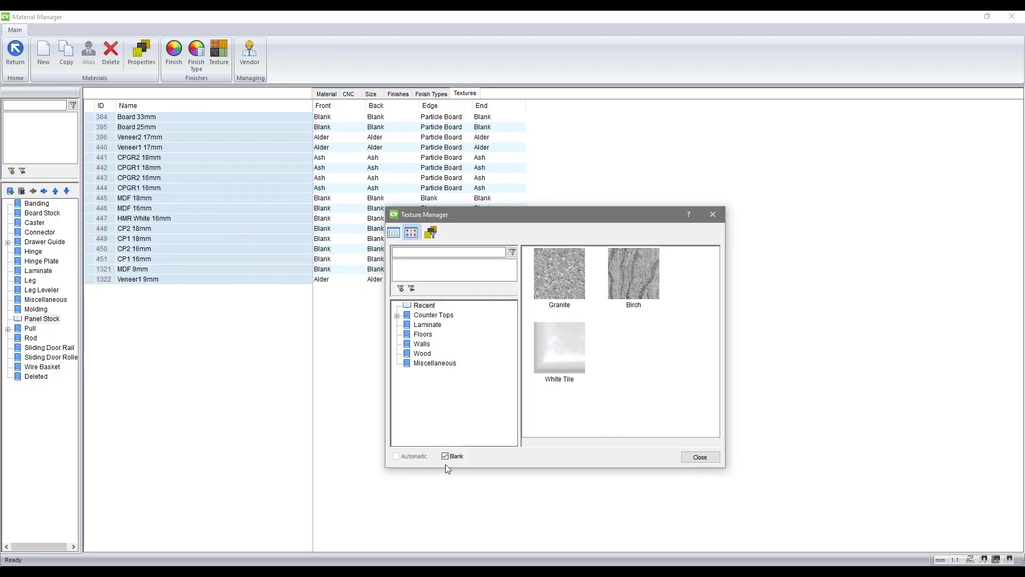
click(710, 457)
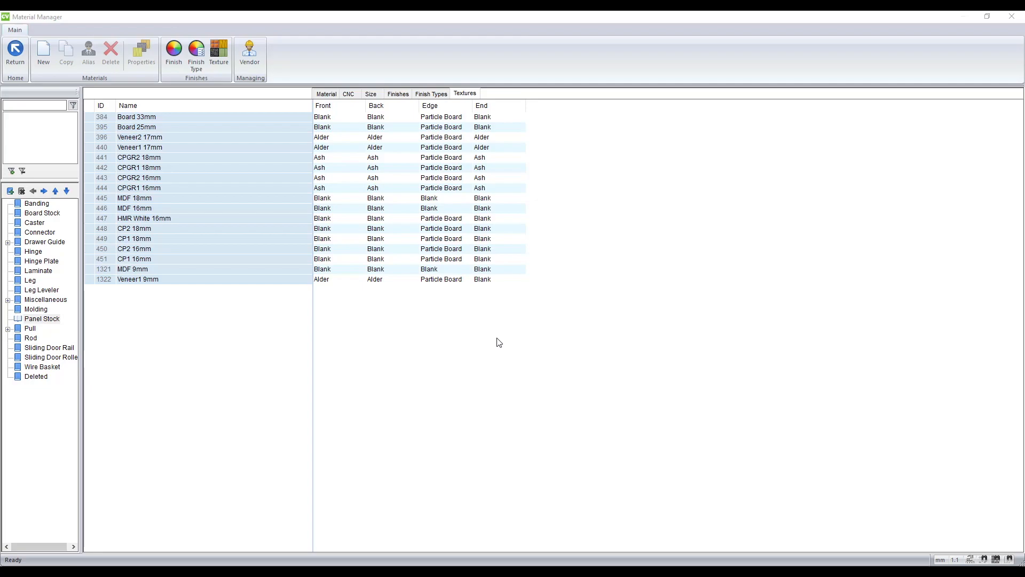
- Duplicate the Bright White finish type
click(191, 55)
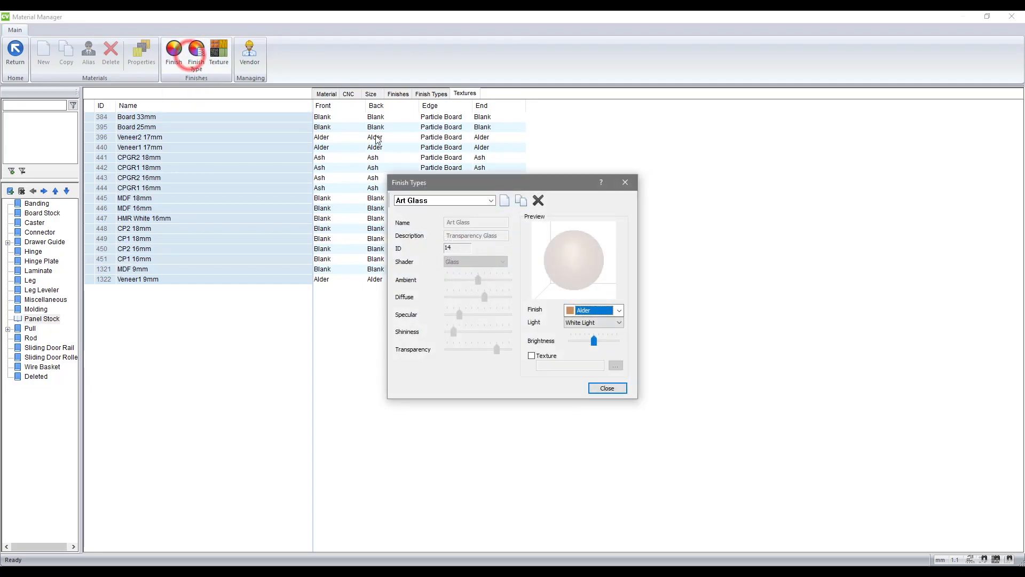
click(482, 201)
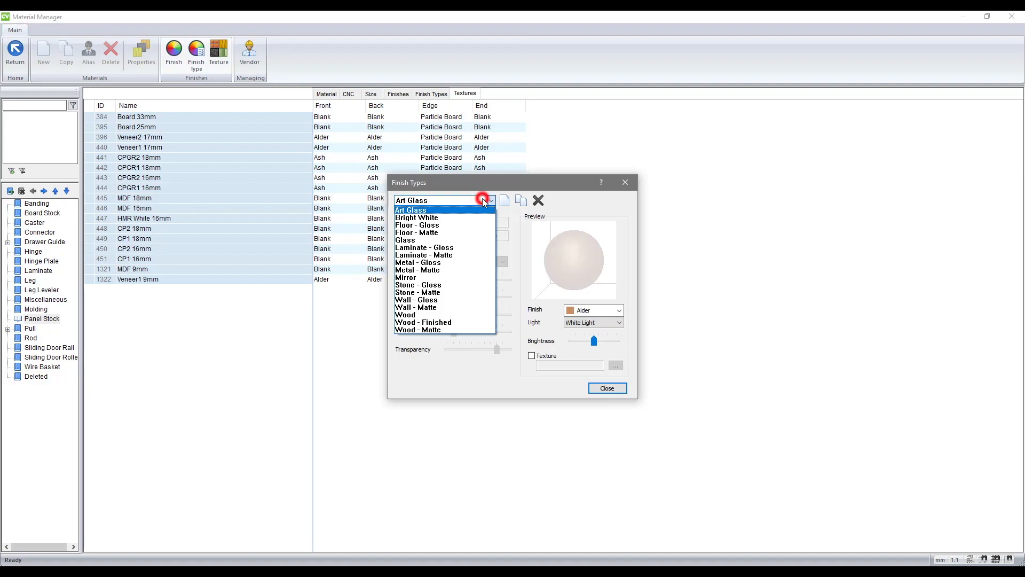
click(447, 218)
click(520, 200)
- Set the shader of the copied Bright White finish type to Wood and close the finish types
click(465, 261)
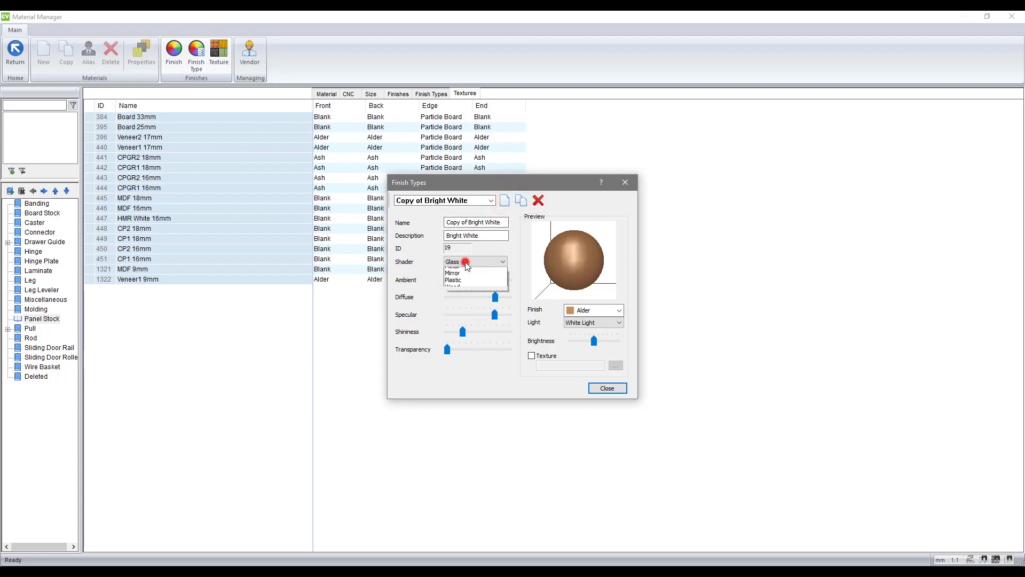
click(460, 322)
click(479, 261)
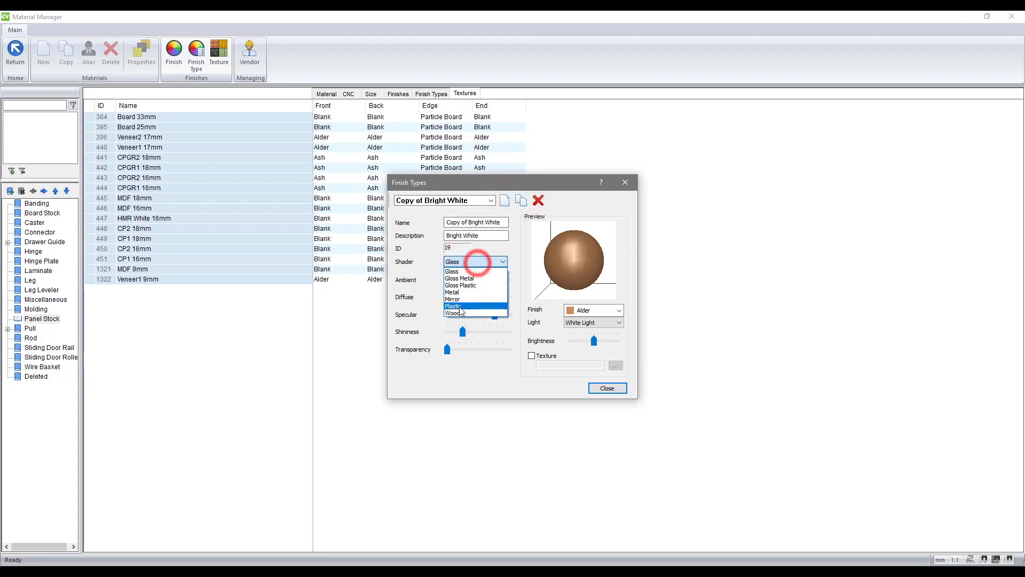
click(459, 307)
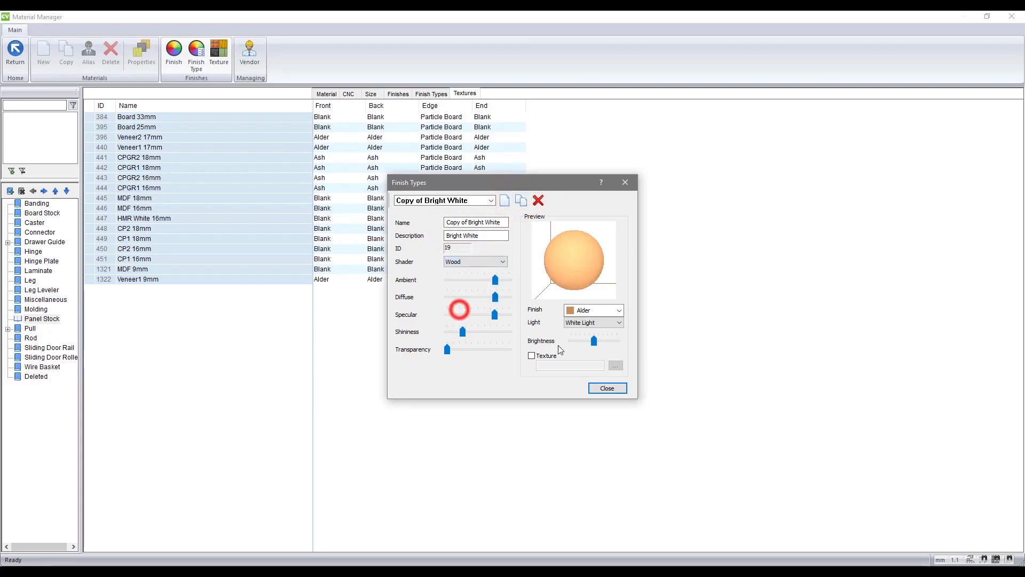
click(606, 388)
click(521, 315)
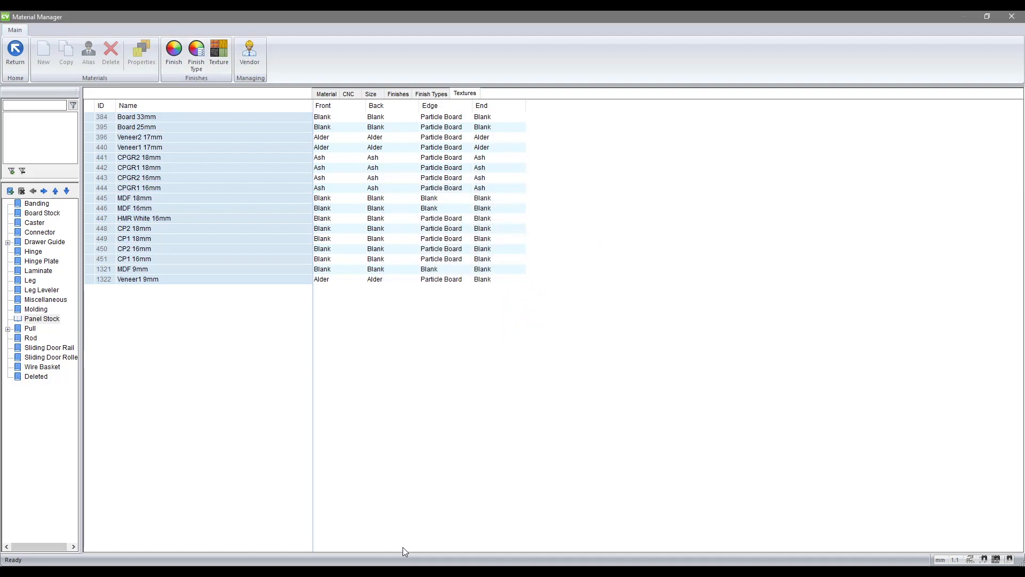
- Reopen the material catalog and show the Laminate category in its texture library
click(16, 50)
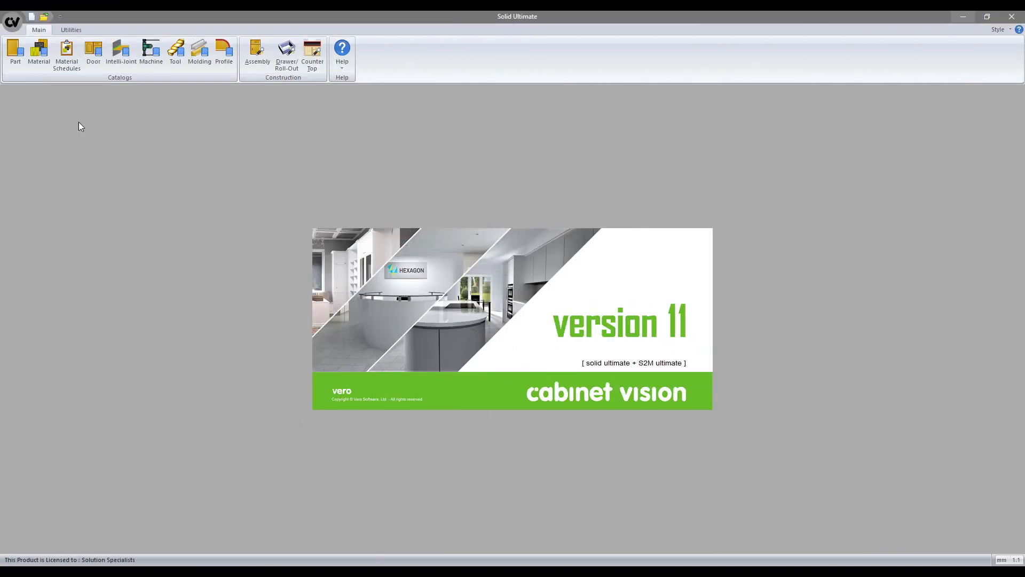
click(46, 64)
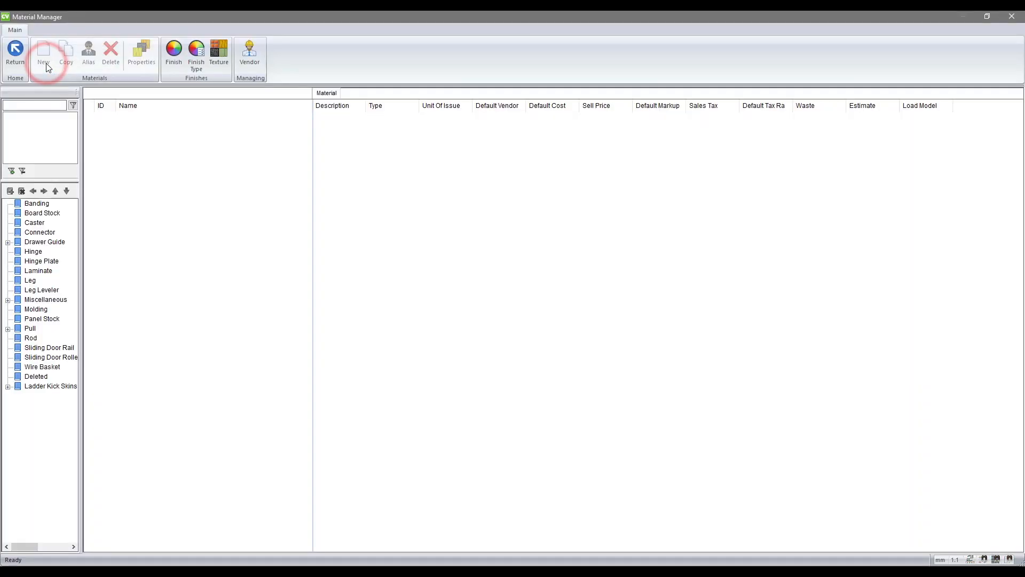
click(219, 63)
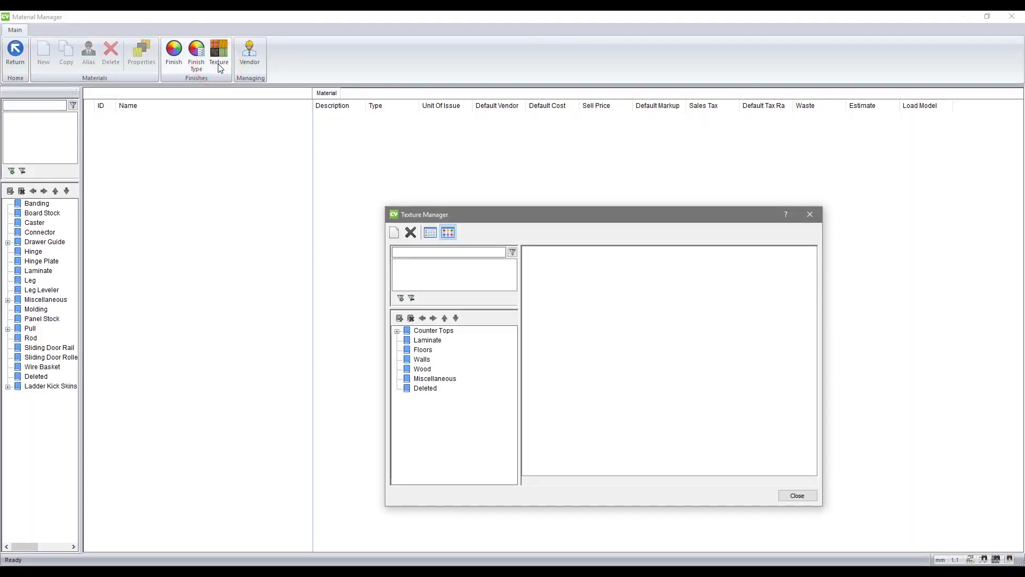
click(432, 341)
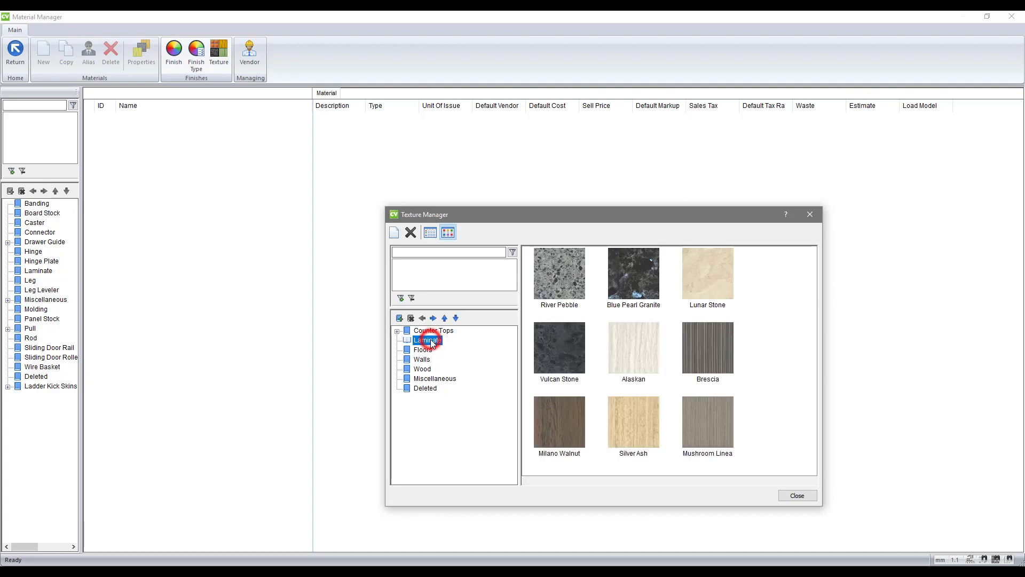
- Start importing a new laminate texture and browse to the Laminex Colours folder on the desktop
click(396, 236)
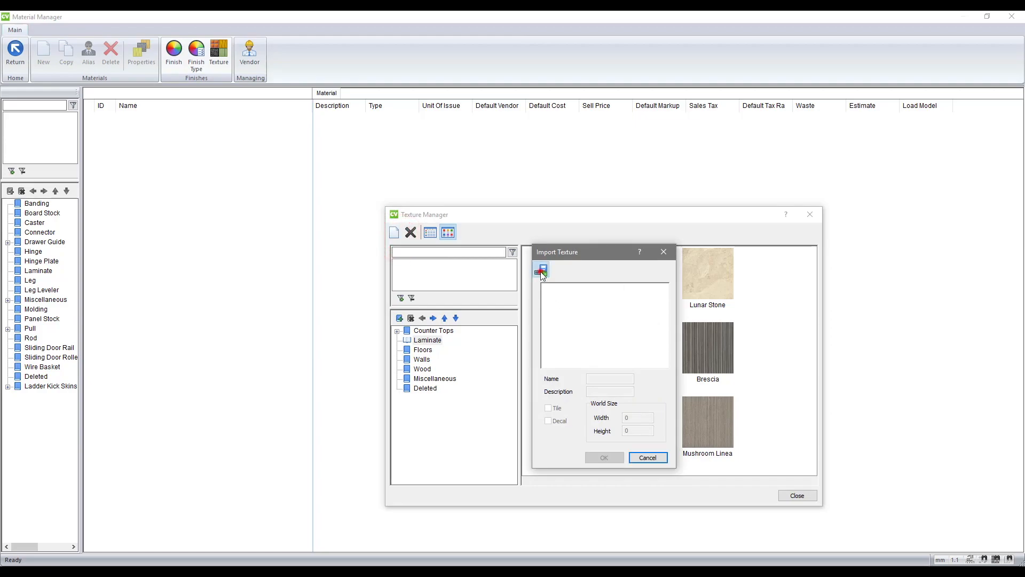
click(540, 270)
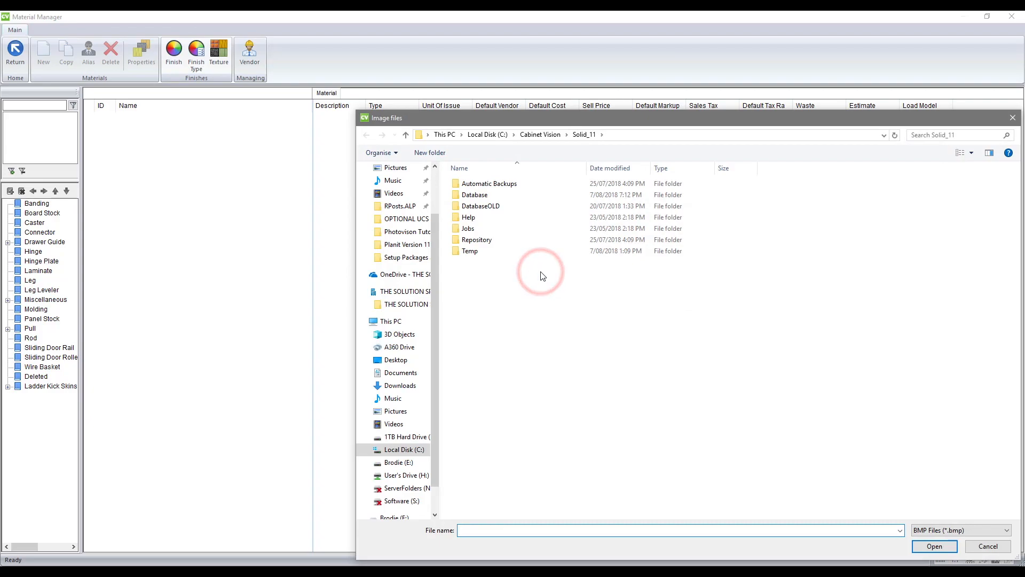
click(395, 358)
double_click(475, 208)
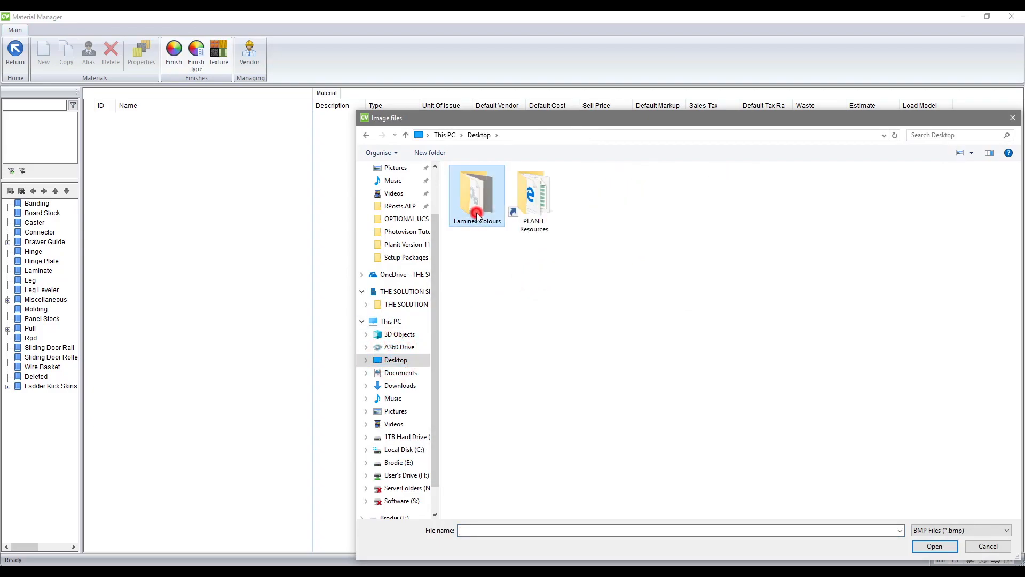
- Try the JPEG file filter in the Laminex Colours folder, and switch back to BMP files
click(963, 530)
click(964, 548)
click(959, 530)
click(958, 539)
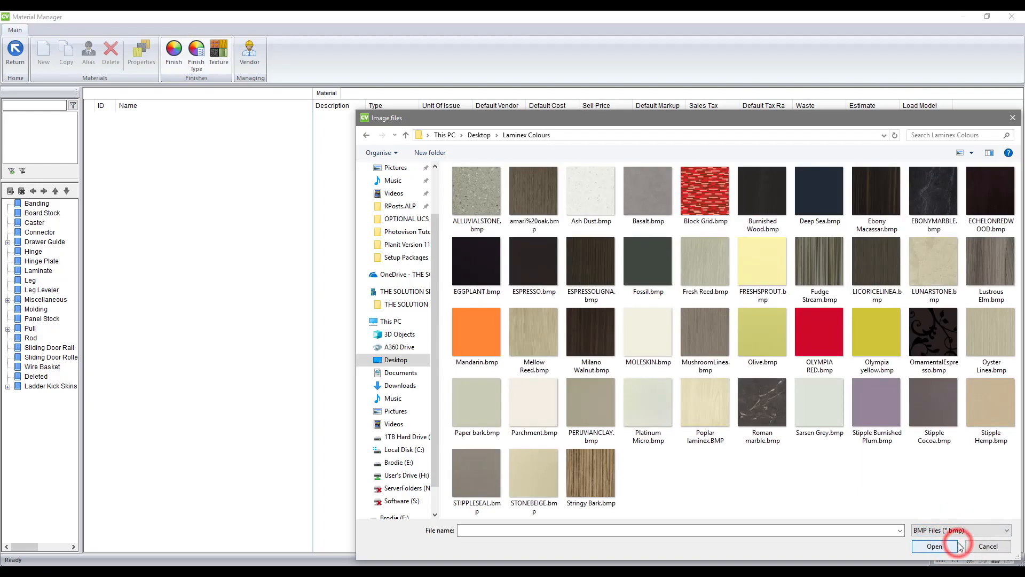
click(956, 530)
click(953, 545)
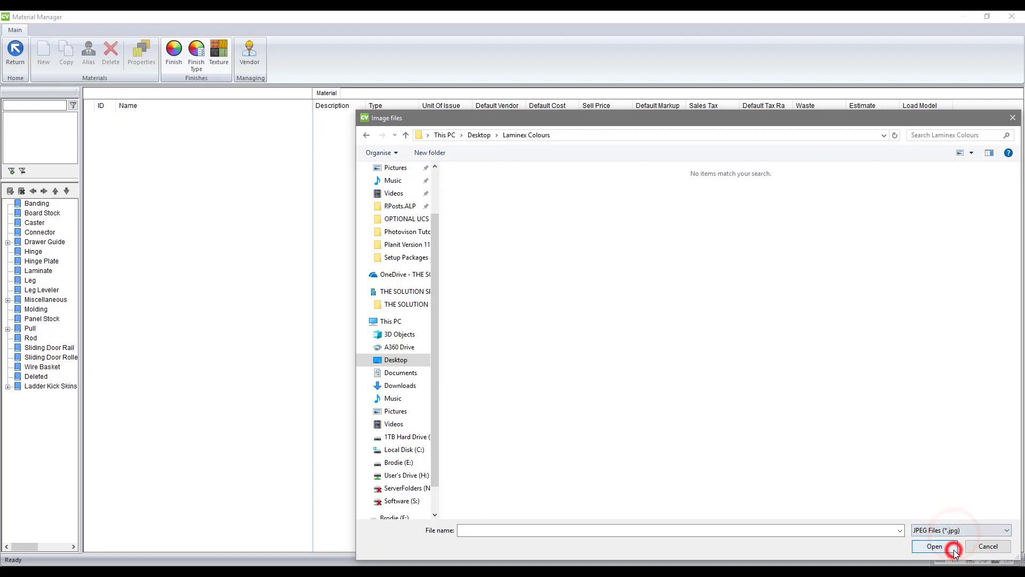
click(952, 530)
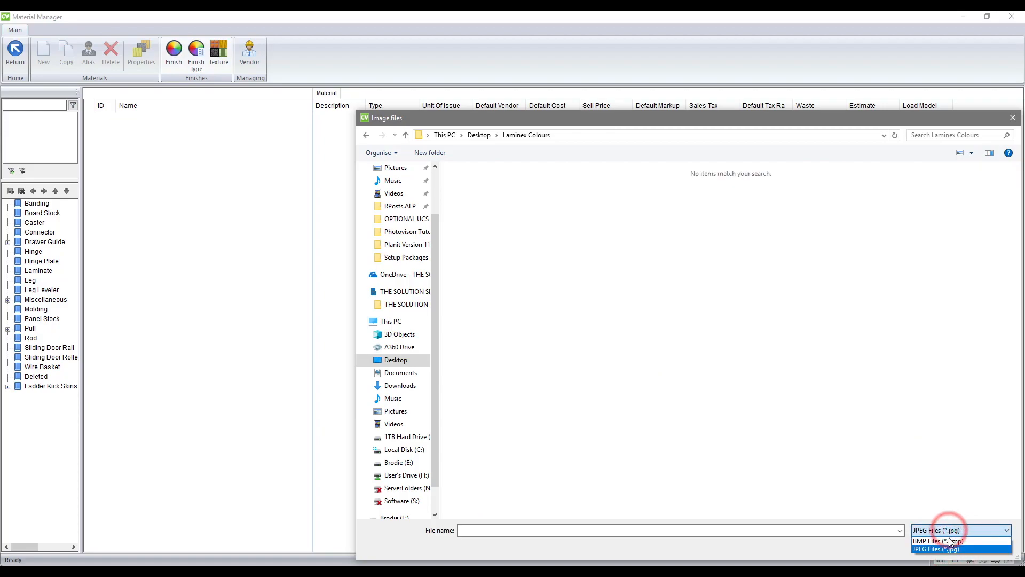
click(954, 540)
- Load Mandarin.bmp as the image of the new laminate texture
click(477, 332)
click(935, 545)
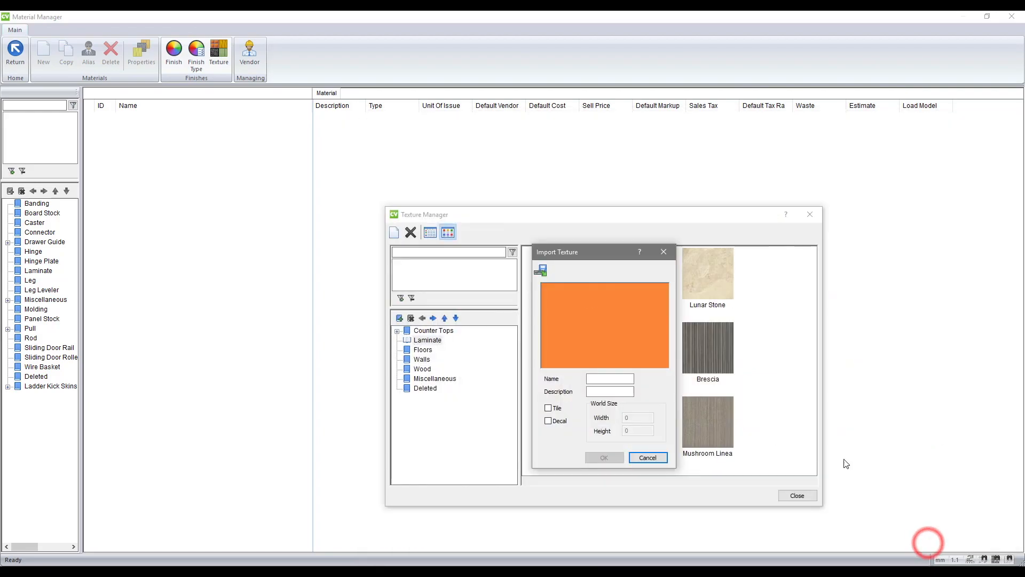
- Name and describe the new laminate texture as Orange, mark it as a decal, import it, and close the texture library
click(606, 377)
click(606, 376)
text(Orange)
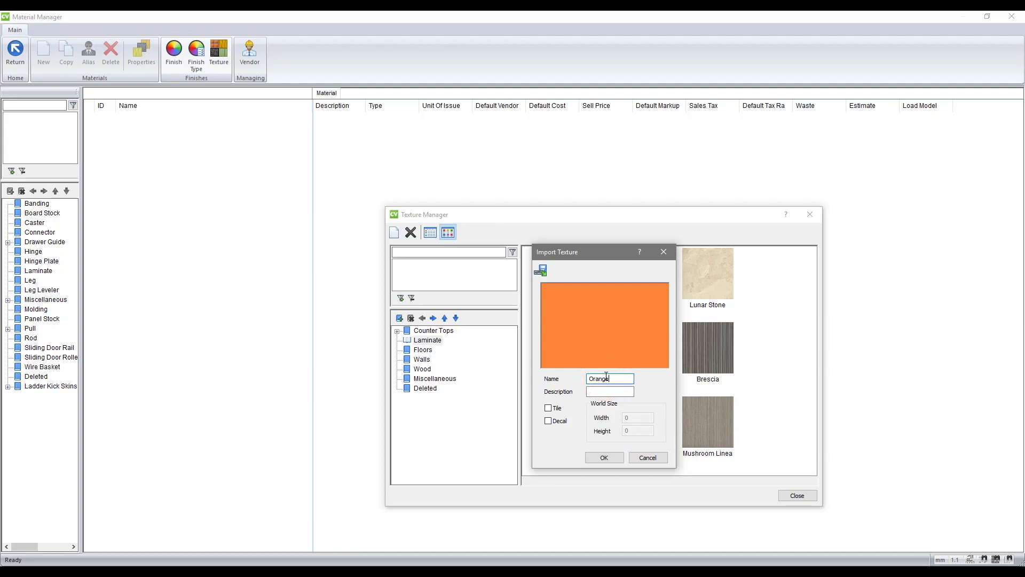
key(Tab)
click(548, 420)
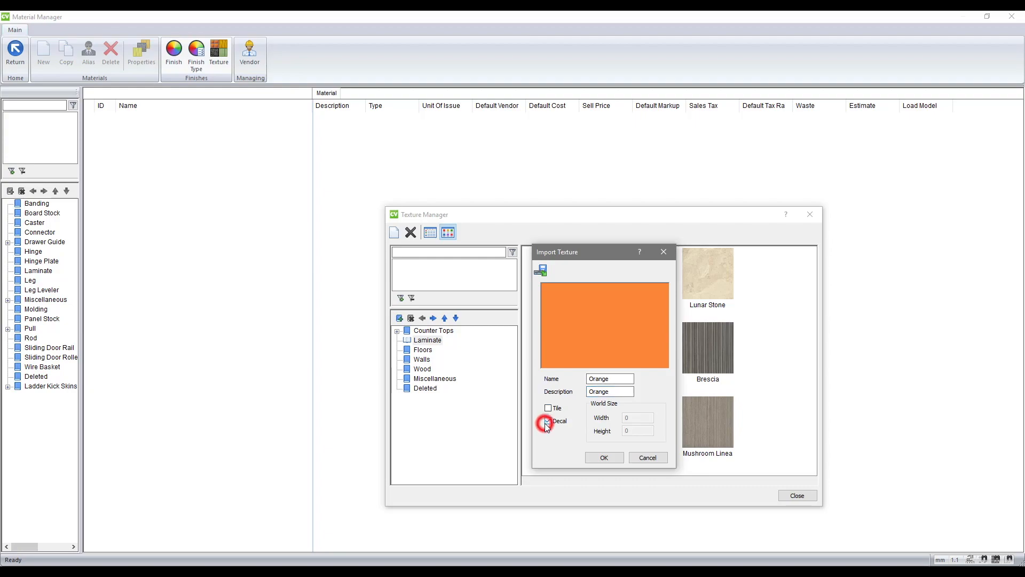
click(604, 457)
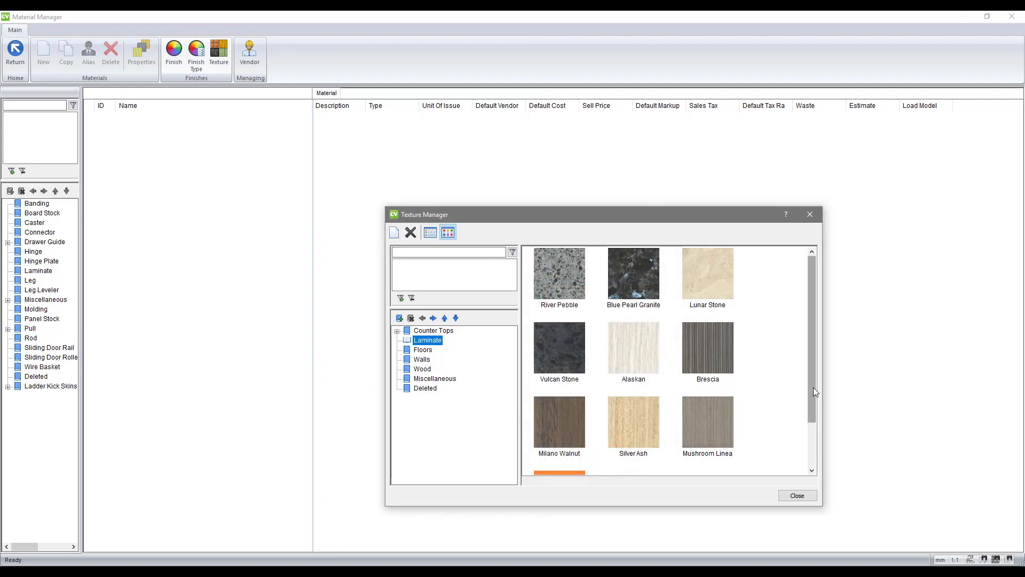
drag(812, 387, 811, 462)
click(797, 496)
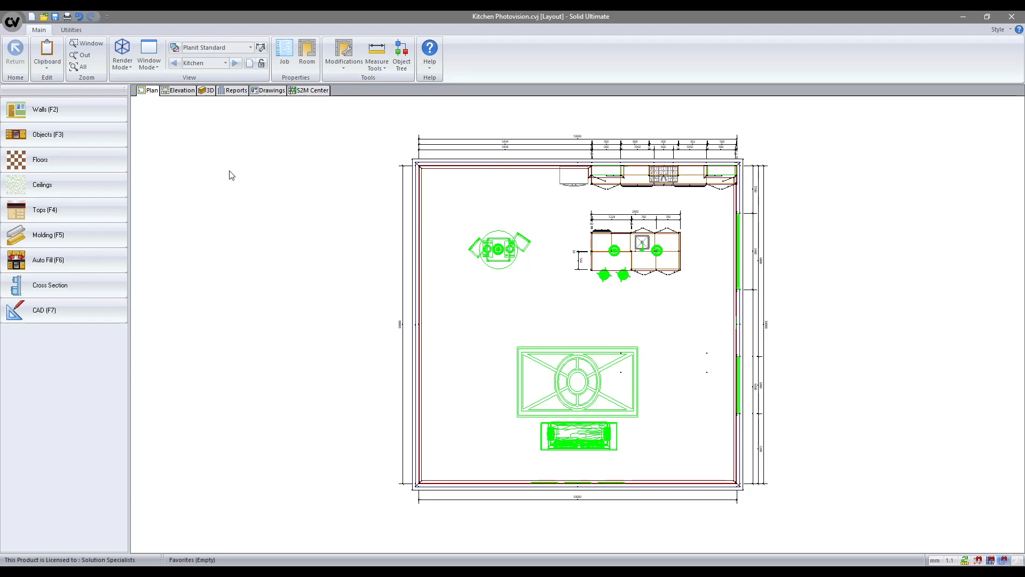
- Add a spot light to the kitchen plan with maximum brightness, the sharpest softness and a 180-degree beam angle
right_click(268, 200)
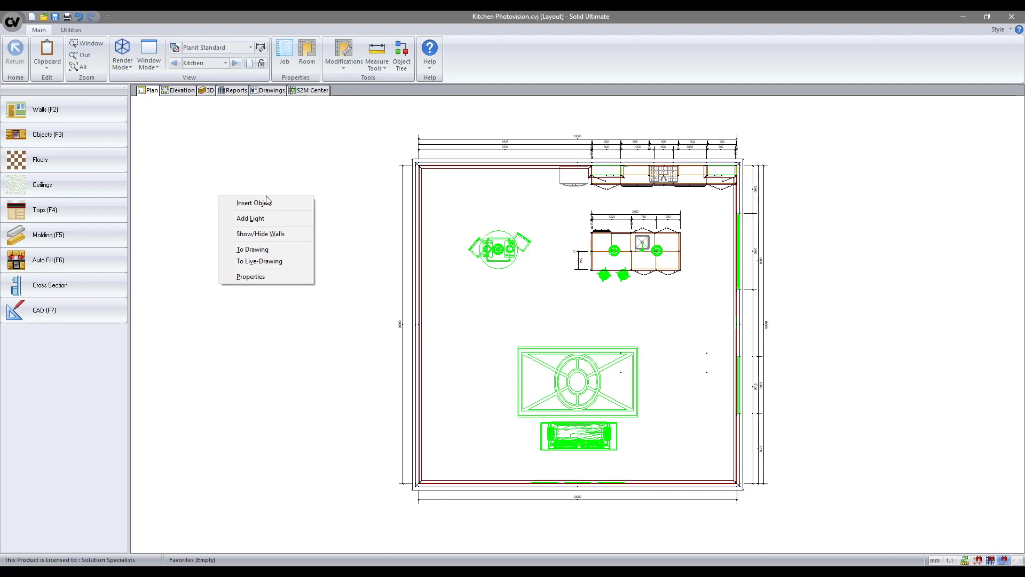
click(263, 218)
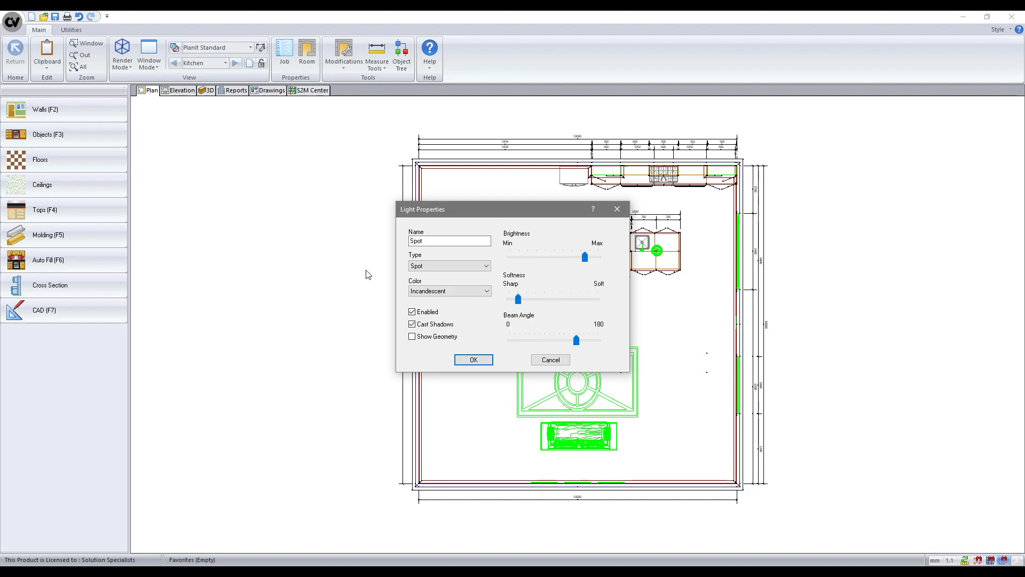
click(425, 292)
click(425, 301)
drag(585, 259, 607, 263)
drag(520, 305, 505, 303)
drag(580, 346, 599, 344)
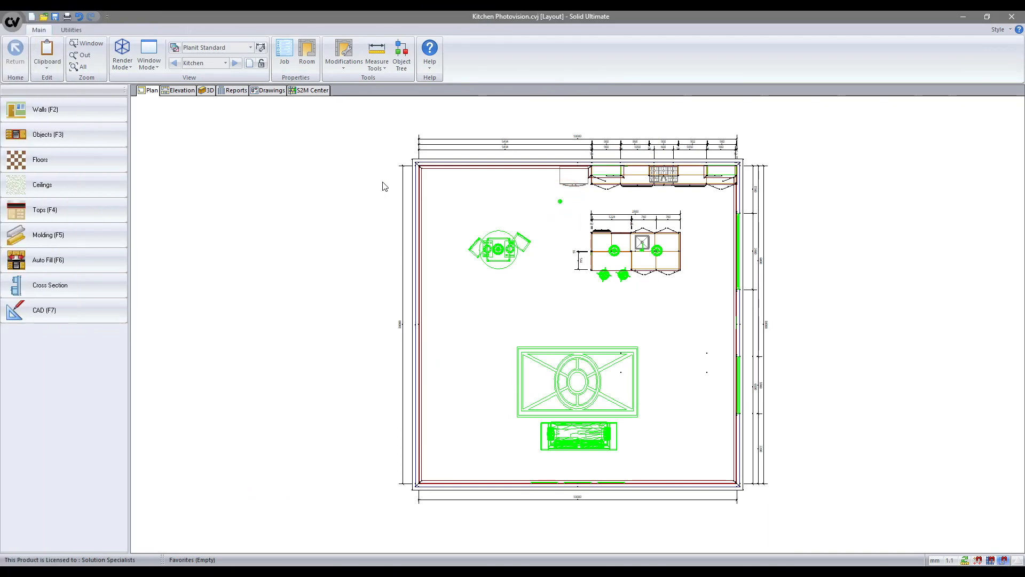
- Copy the placed spot light to two more positions, forming a row between the wall cabinets and the island
click(382, 186)
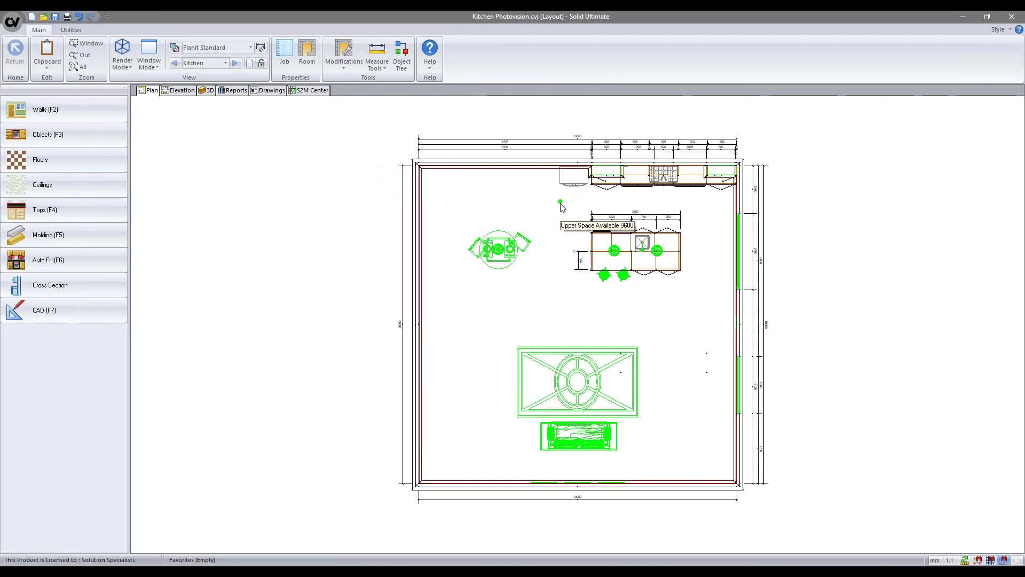
click(560, 205)
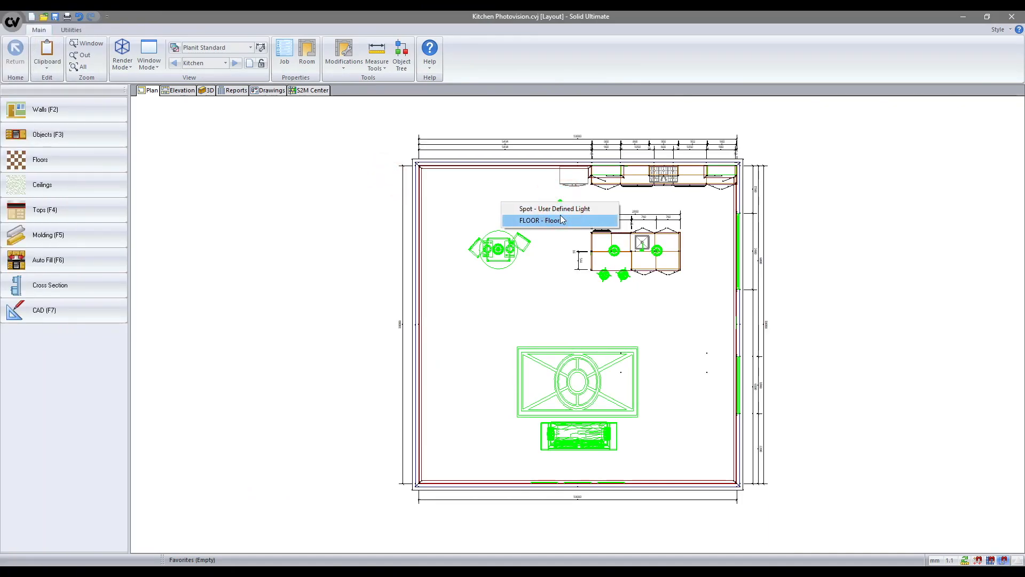
click(560, 209)
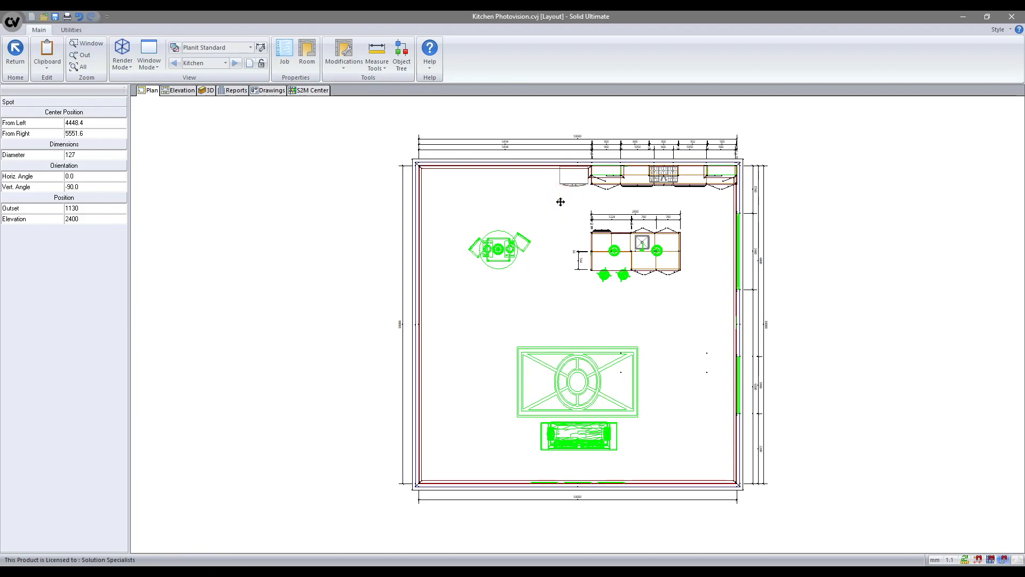
right_click(561, 202)
click(550, 209)
click(636, 200)
click(705, 204)
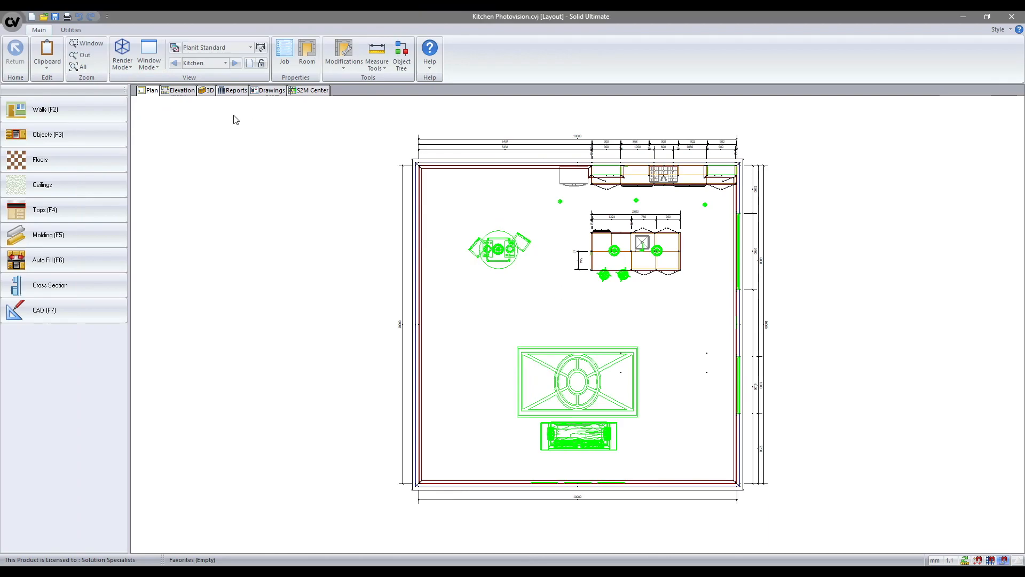
- Open the light editor in the 3D view, copy the Automatic light schedule as Test, and make Test the current schedule
click(206, 90)
click(78, 142)
click(509, 248)
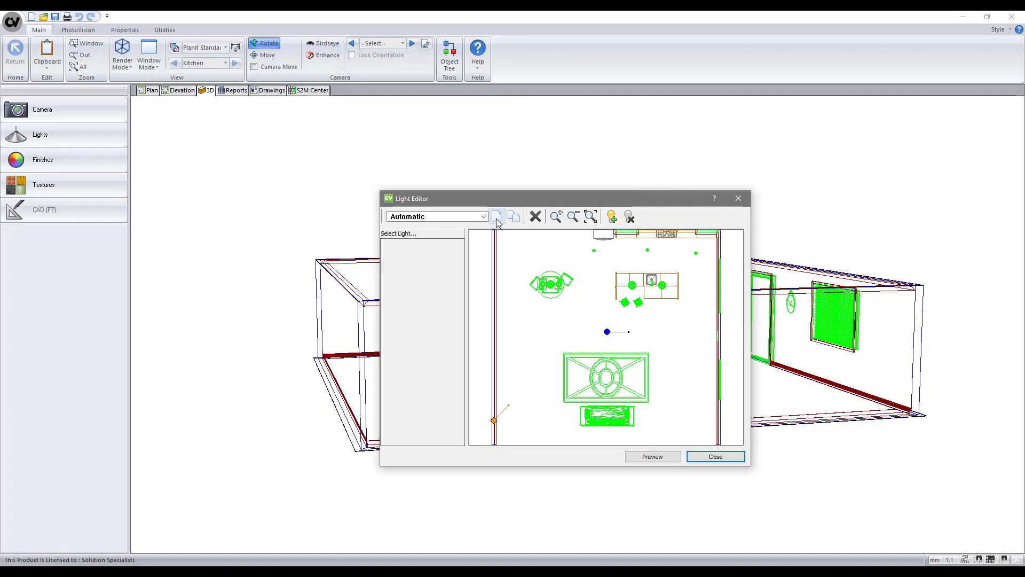
click(512, 219)
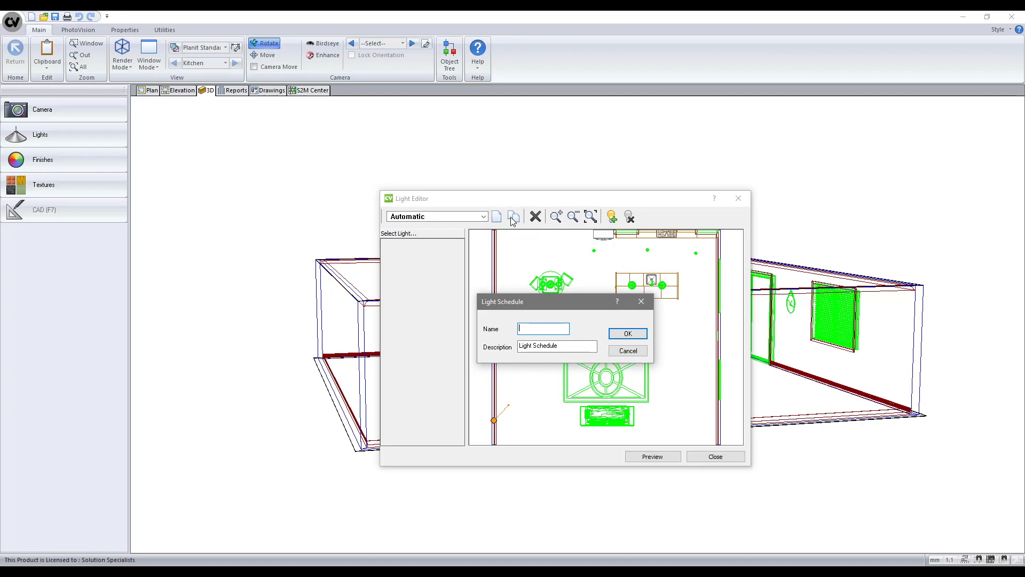
key(Return)
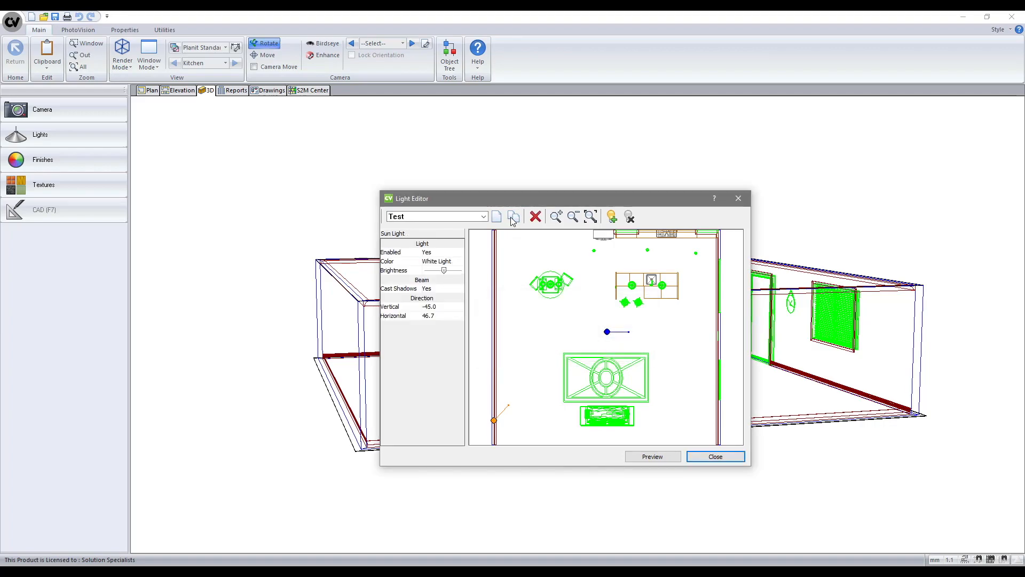
click(455, 215)
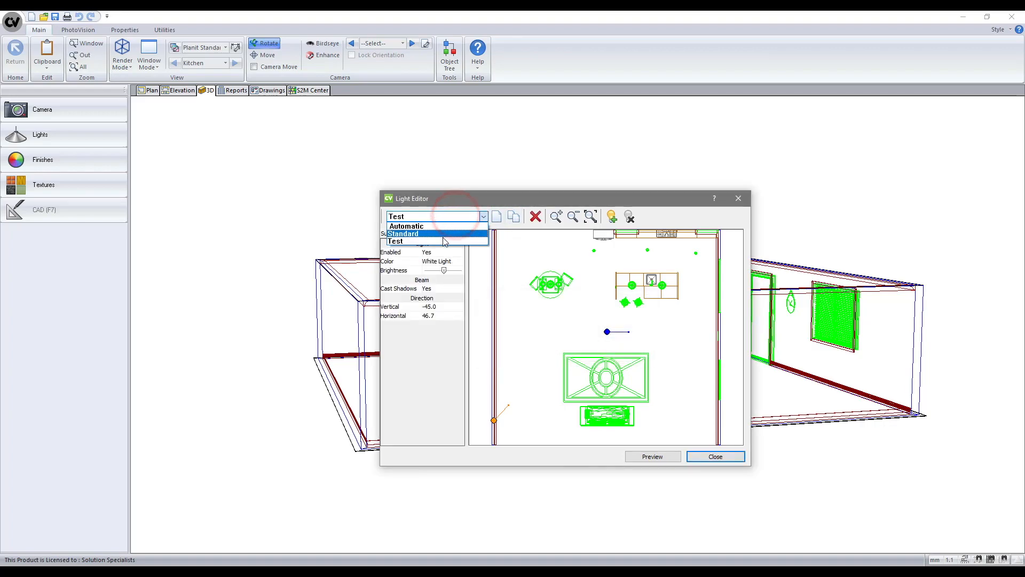
click(443, 240)
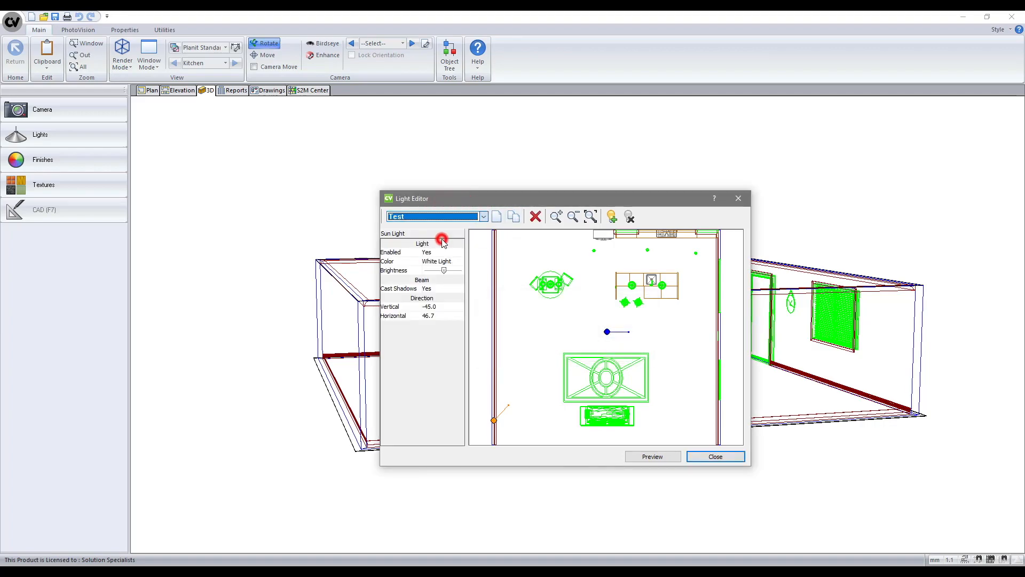
- Disable the positional light in the middle of the room in the Test schedule
click(607, 332)
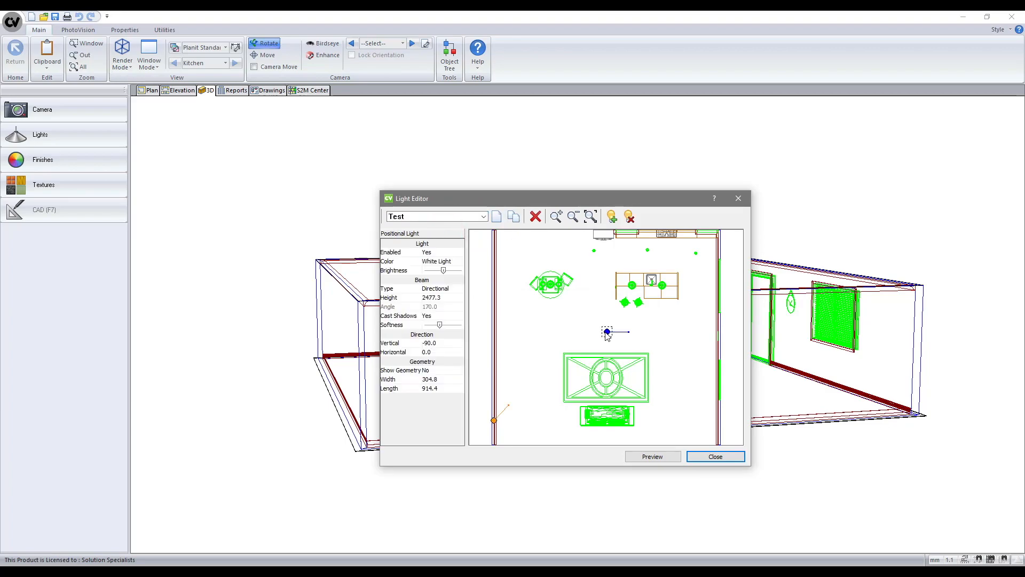
click(426, 252)
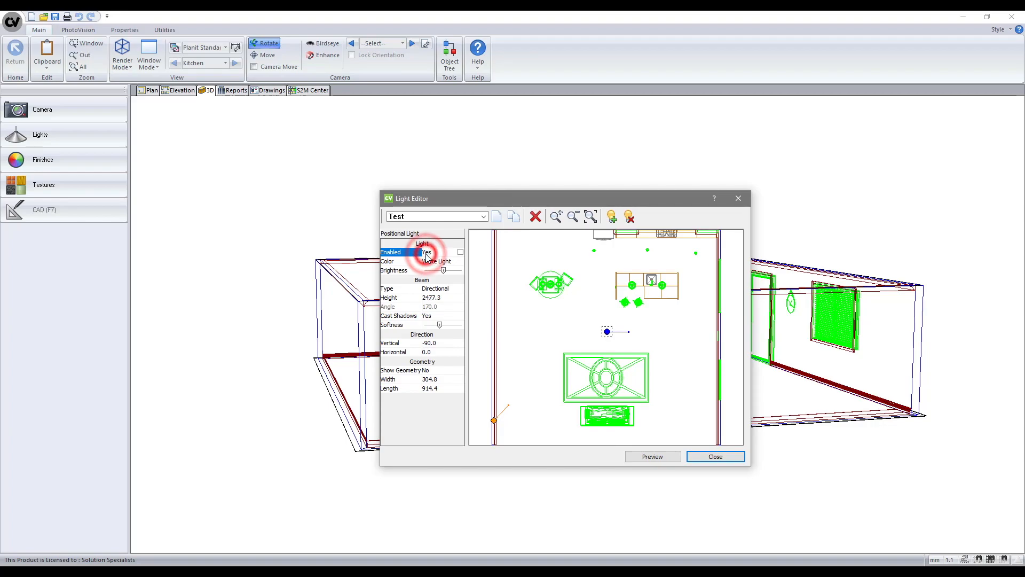
click(514, 359)
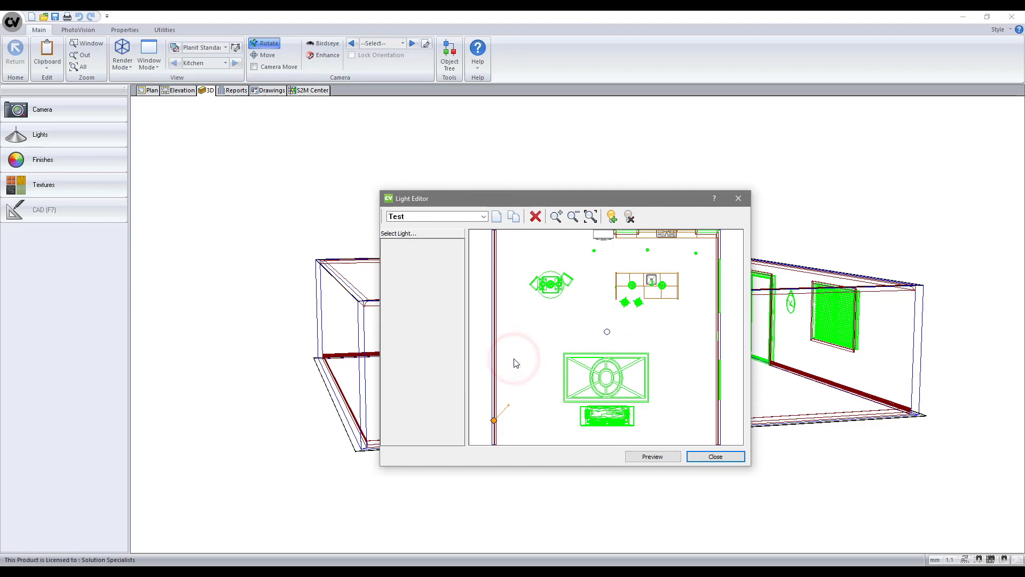
- Lower the sun light's brightness and set its horizontal direction to -155 in the Test schedule
click(494, 420)
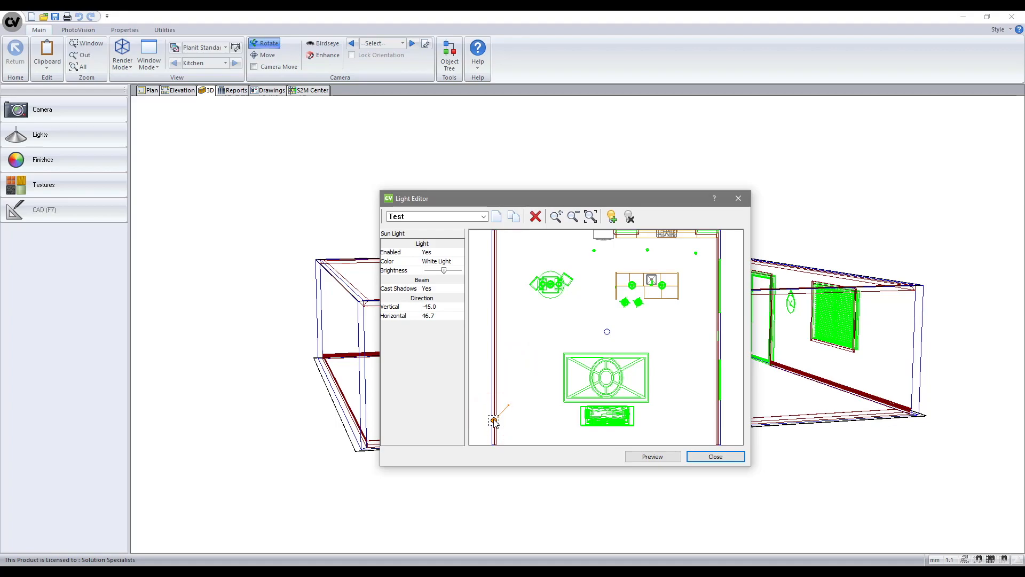
click(444, 270)
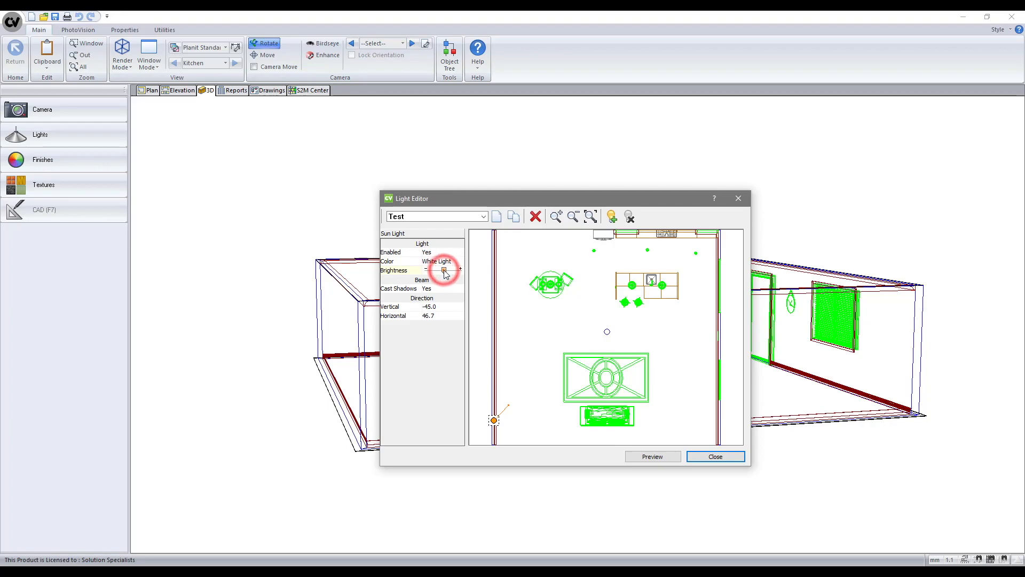
drag(446, 273, 433, 273)
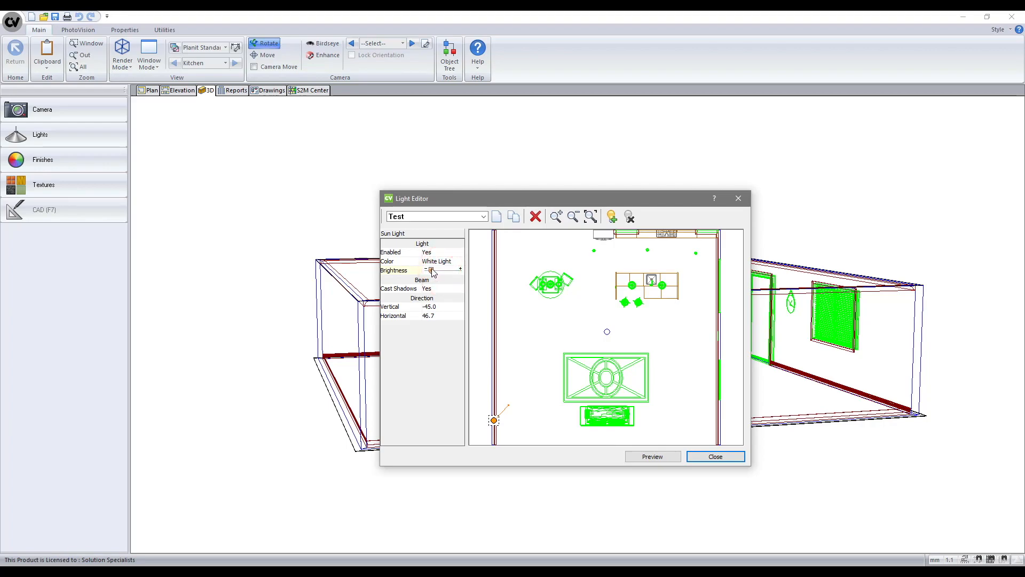
click(432, 308)
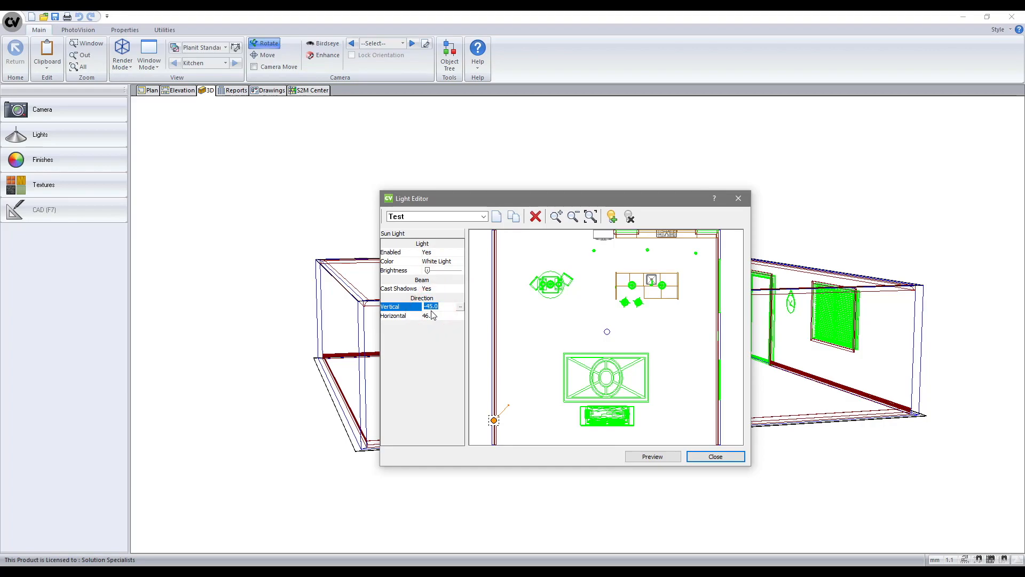
click(434, 316)
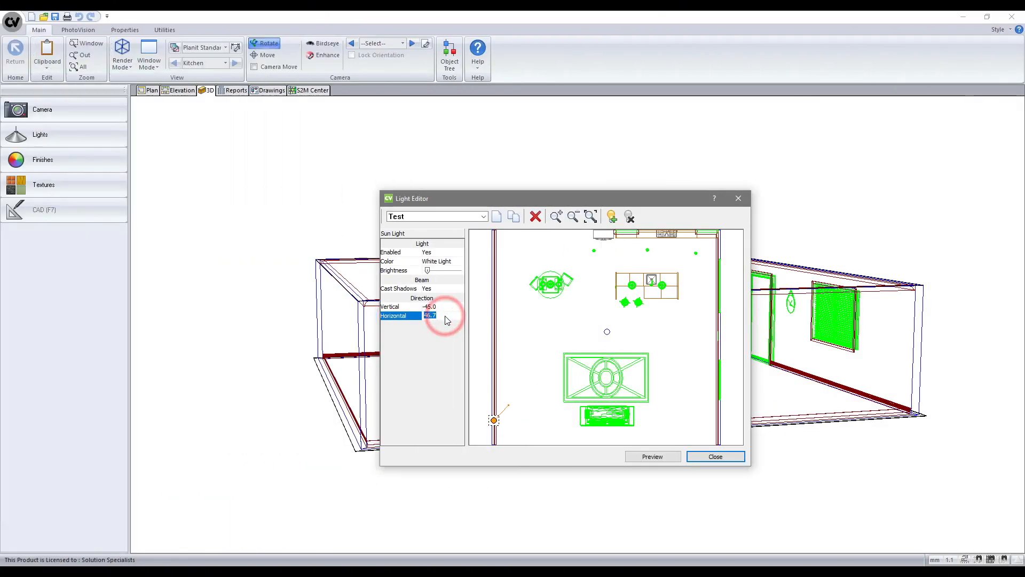
text(-155)
key(Return)
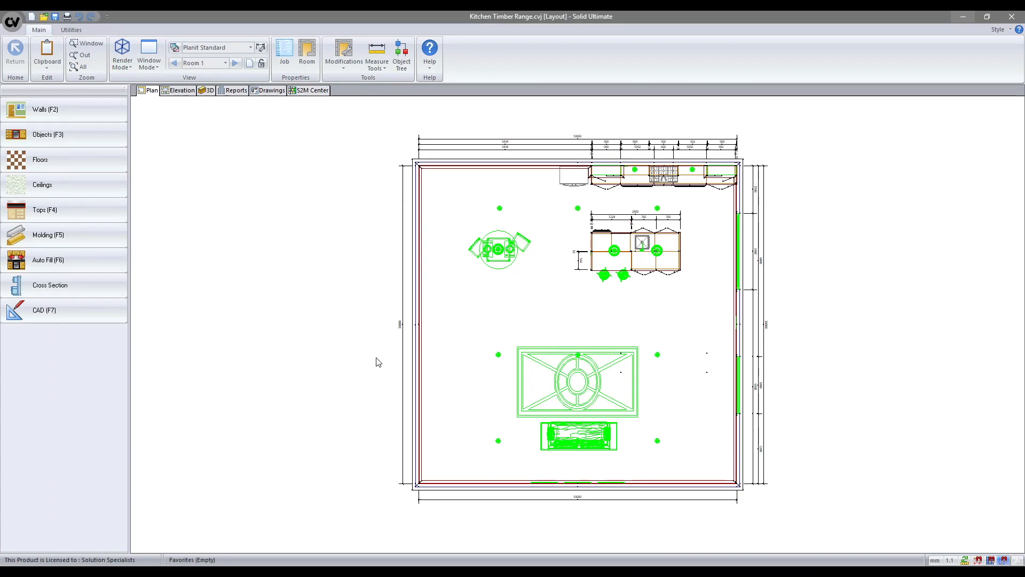
- Show the Kitchen Timber Range job in 3D and review the Advanced, Architectural, Cartoon, Hand Drawn and Hatch rendering options
click(208, 92)
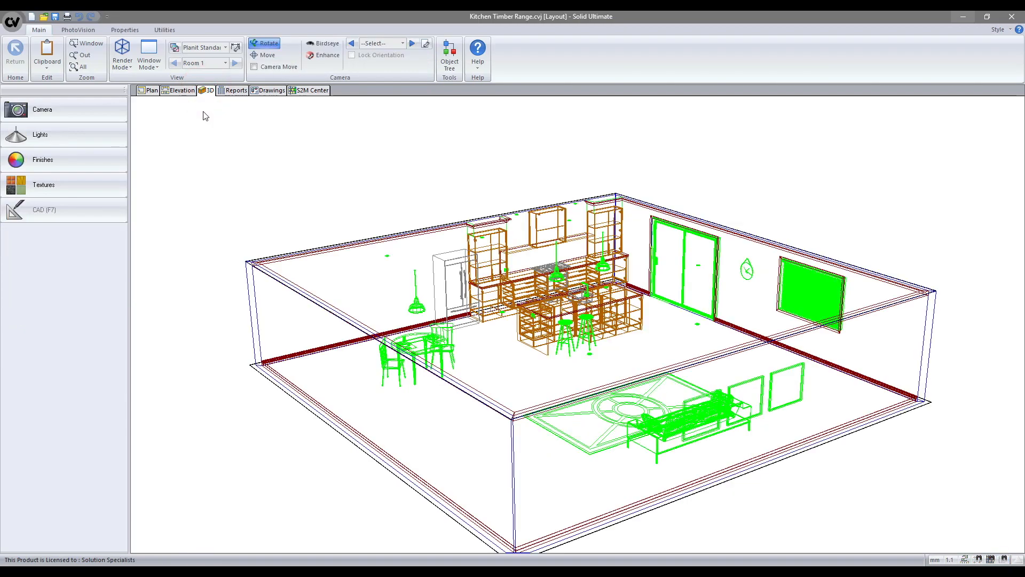
click(83, 30)
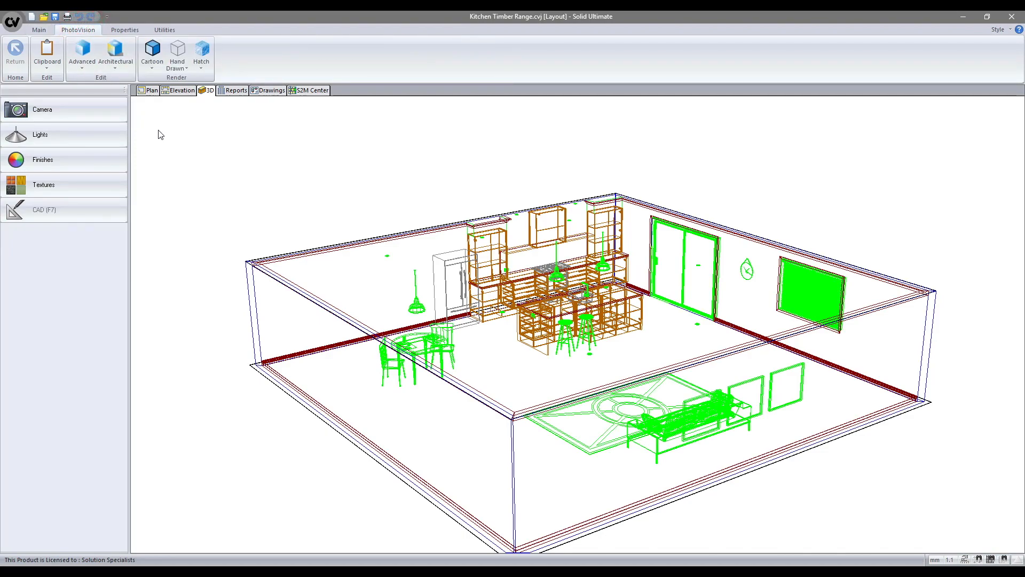
click(77, 71)
click(74, 66)
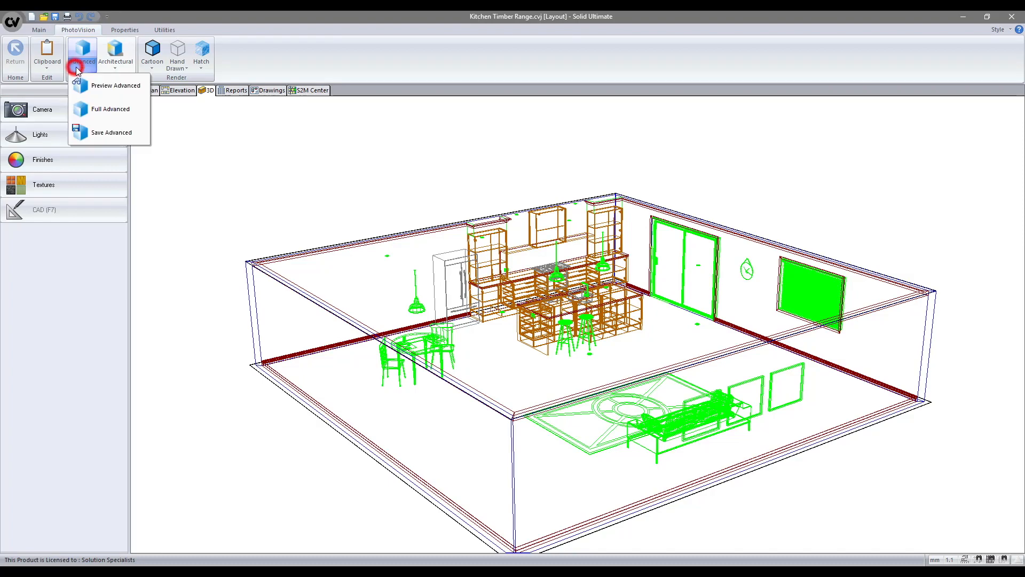
click(129, 69)
click(265, 125)
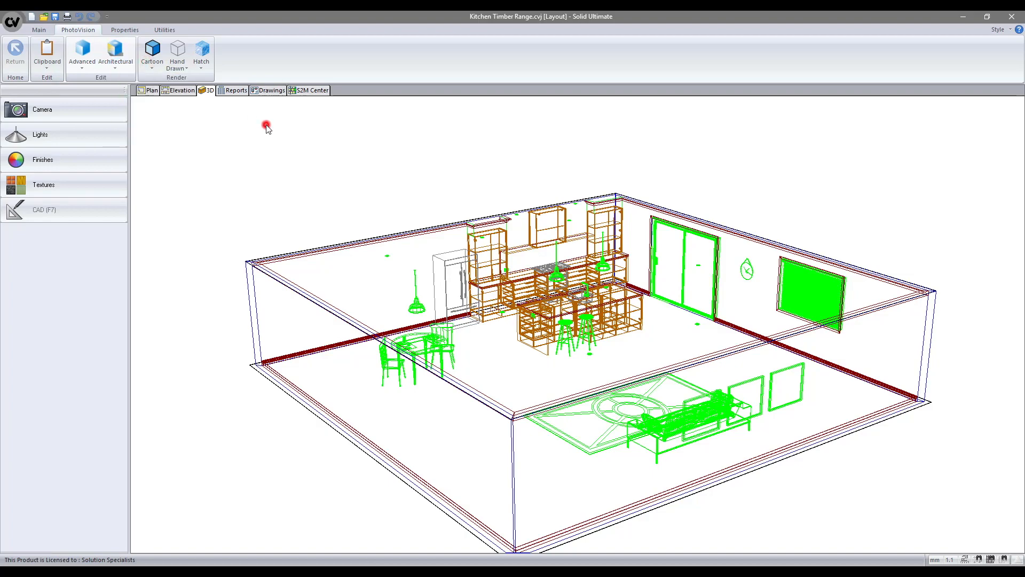
click(153, 63)
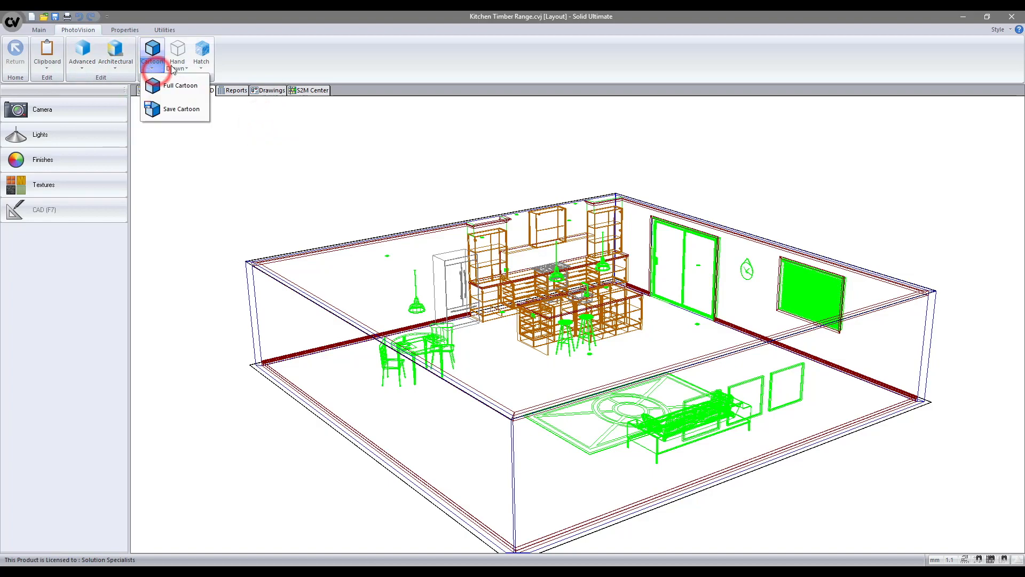
click(173, 65)
click(201, 63)
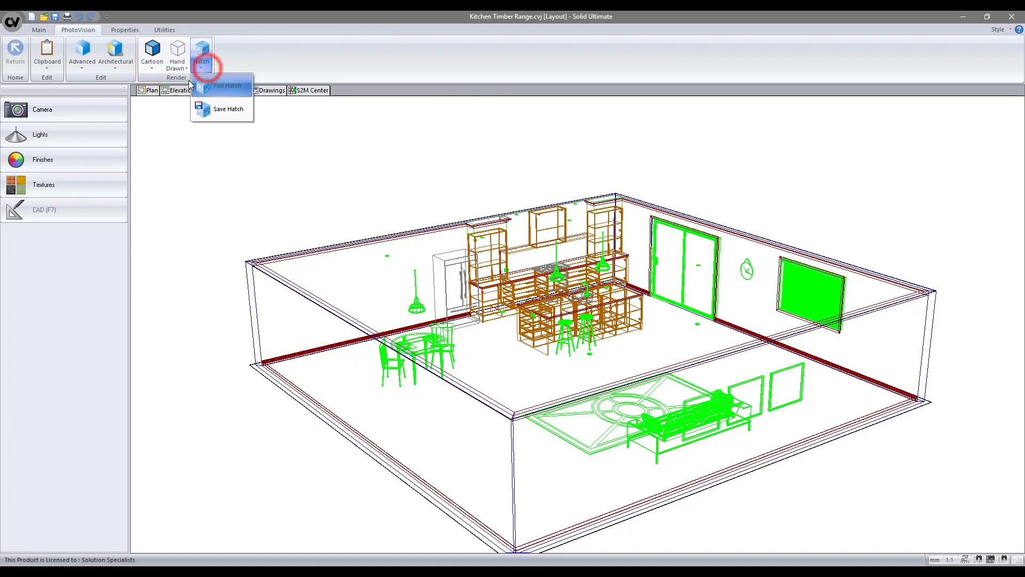
click(147, 118)
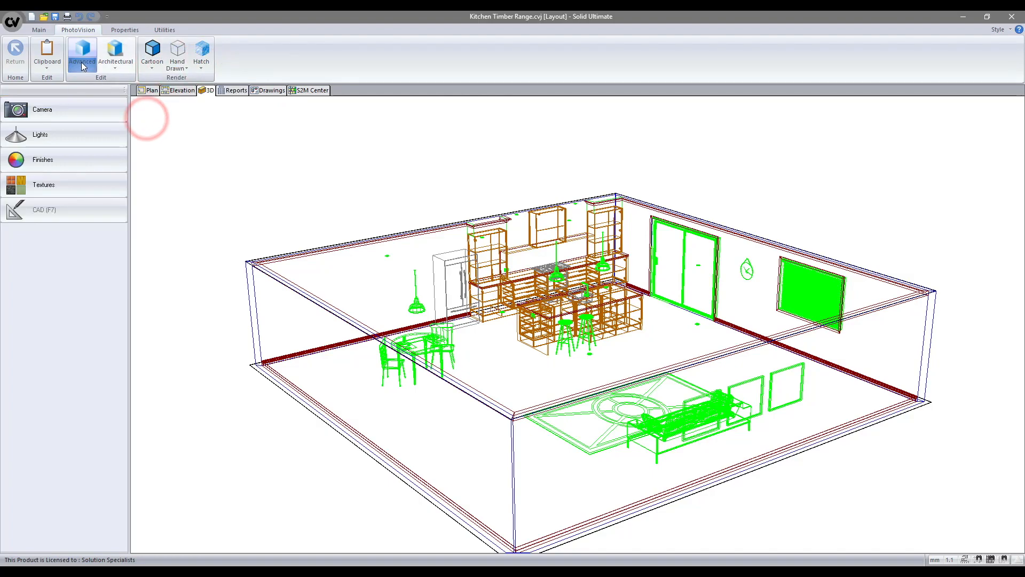
click(83, 62)
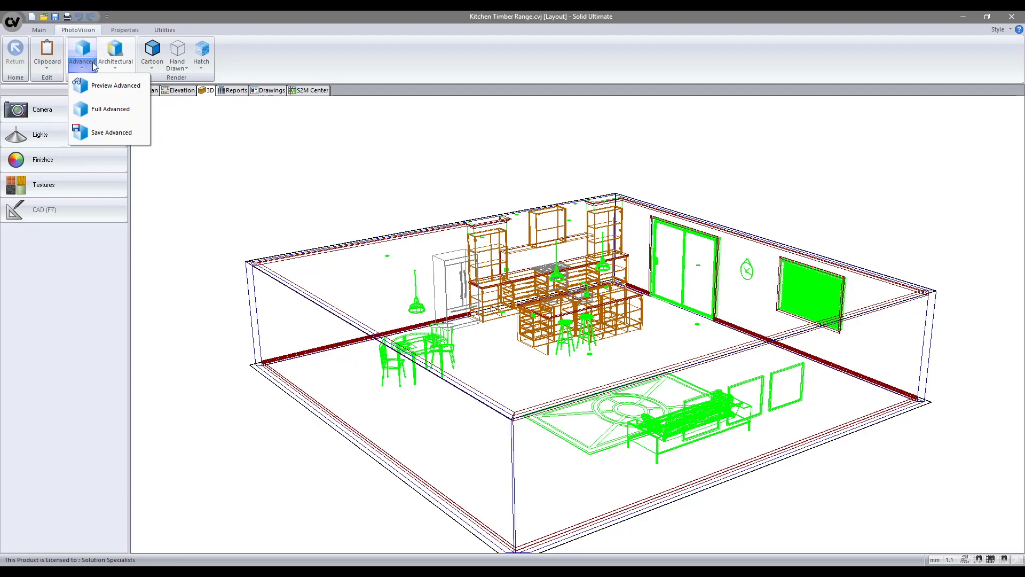
click(116, 64)
click(237, 117)
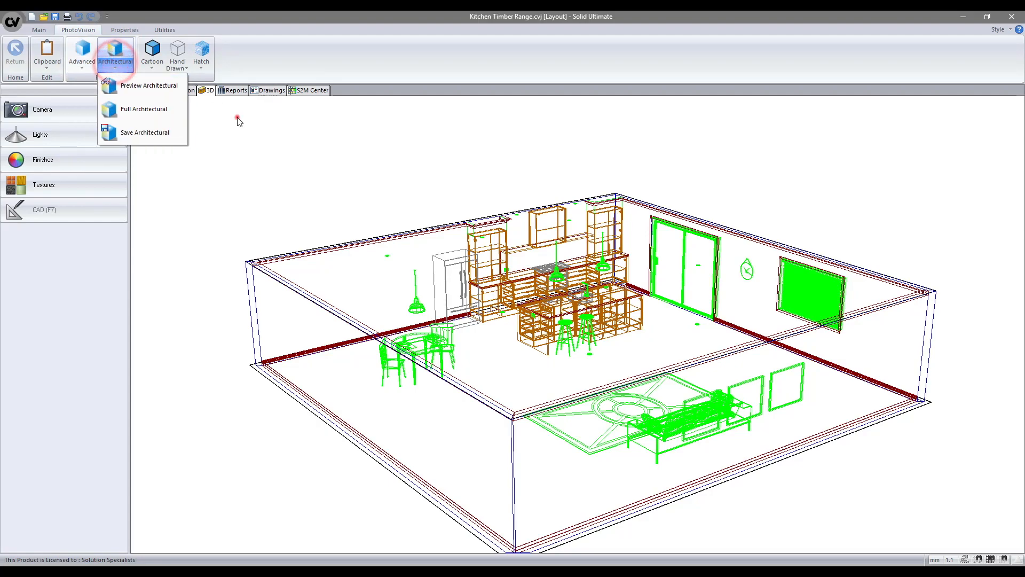
click(152, 64)
click(177, 62)
click(201, 62)
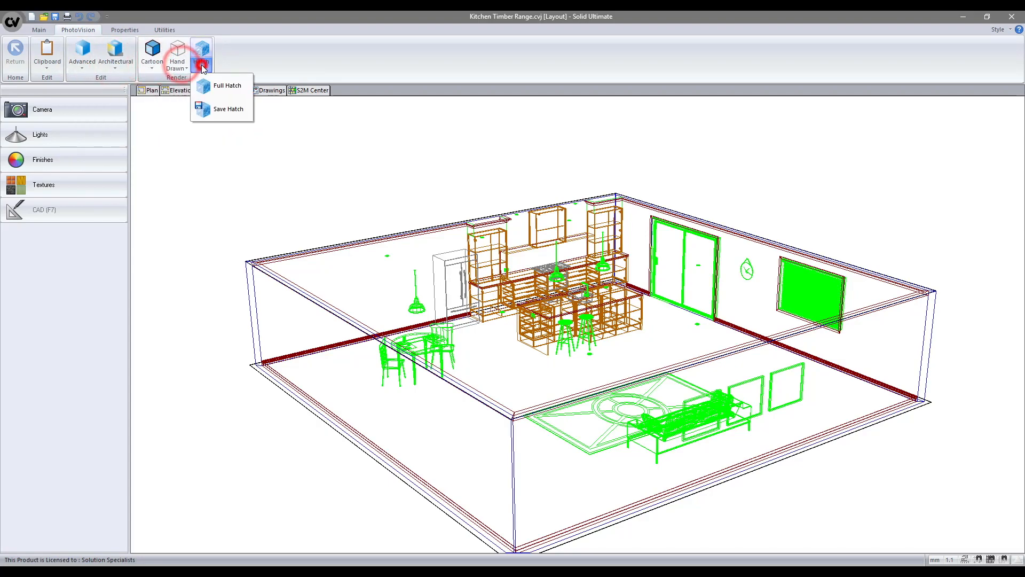
- Examine the preview, full and save options available for the Advanced and Architectural renderings, leaving the 3D view unrendered
click(172, 134)
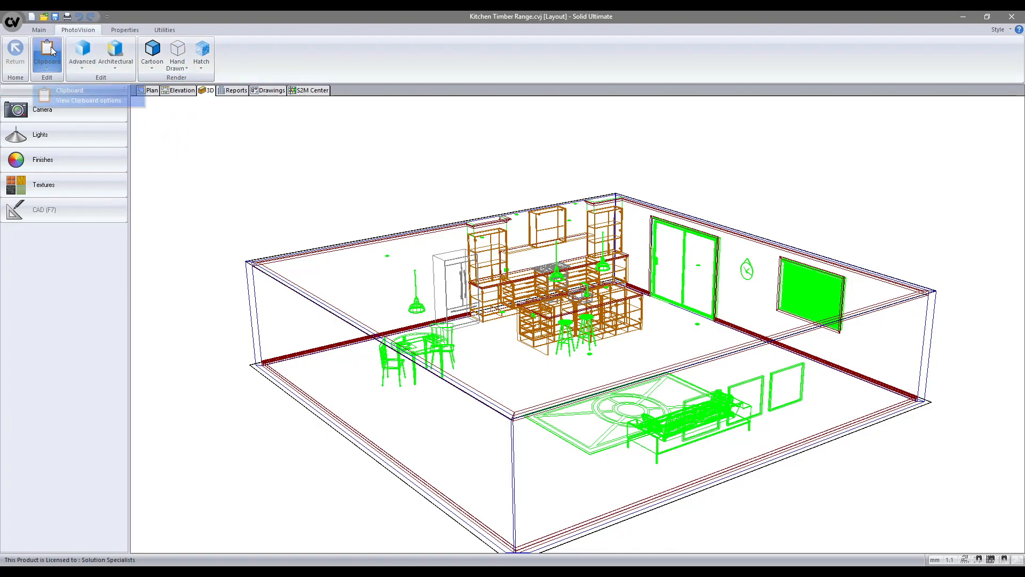
click(88, 66)
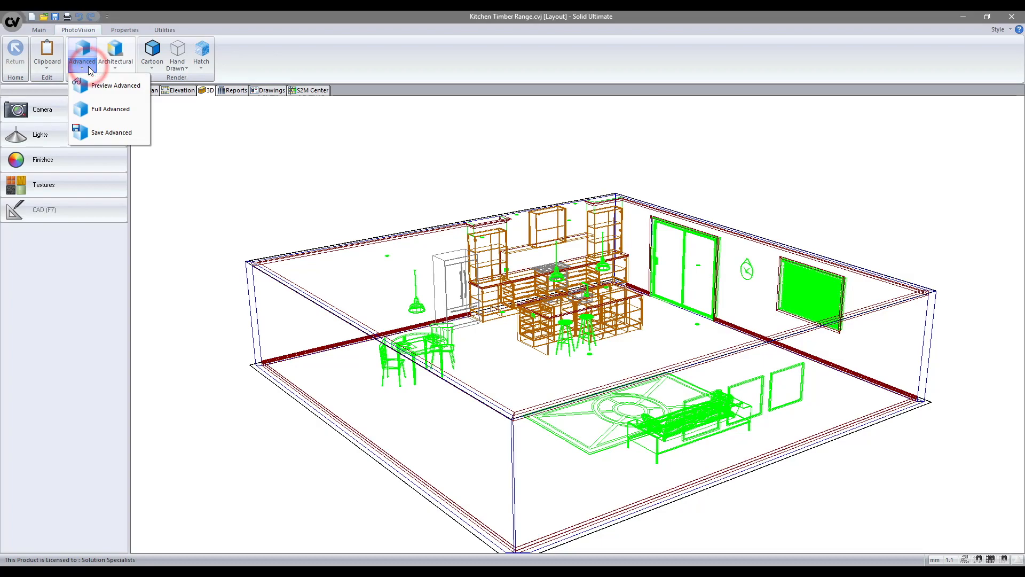
click(116, 63)
click(219, 119)
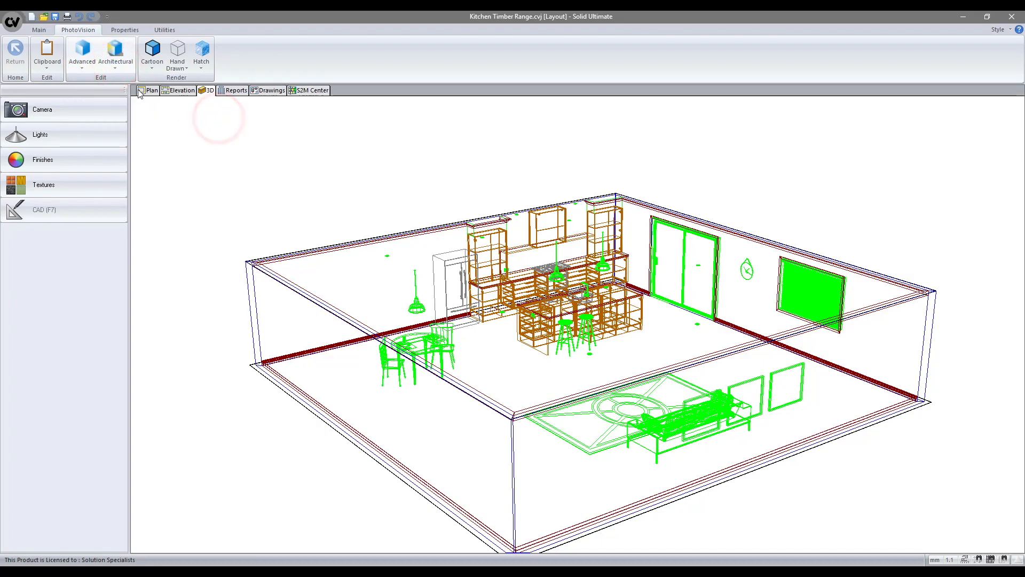
click(83, 64)
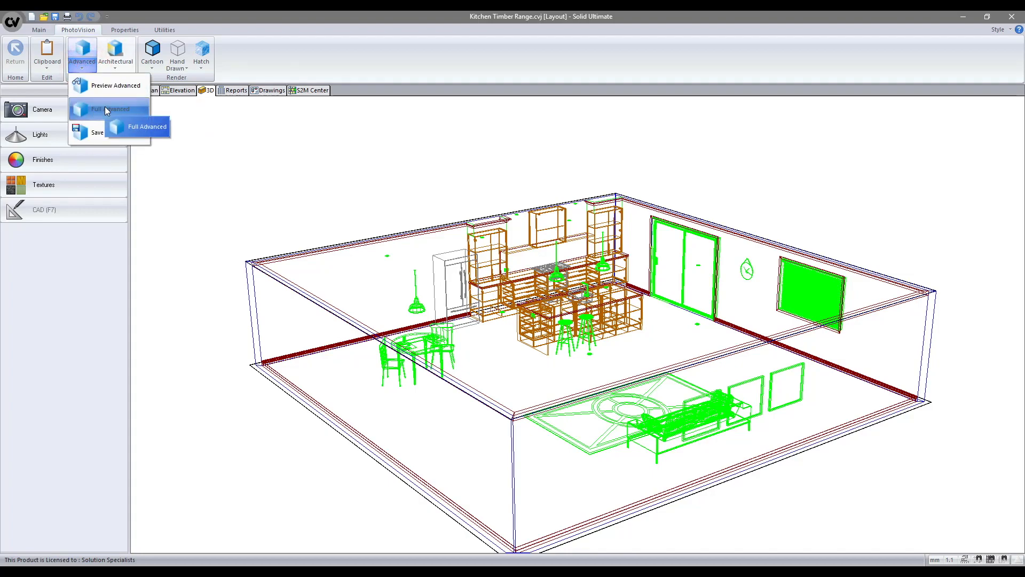
click(124, 71)
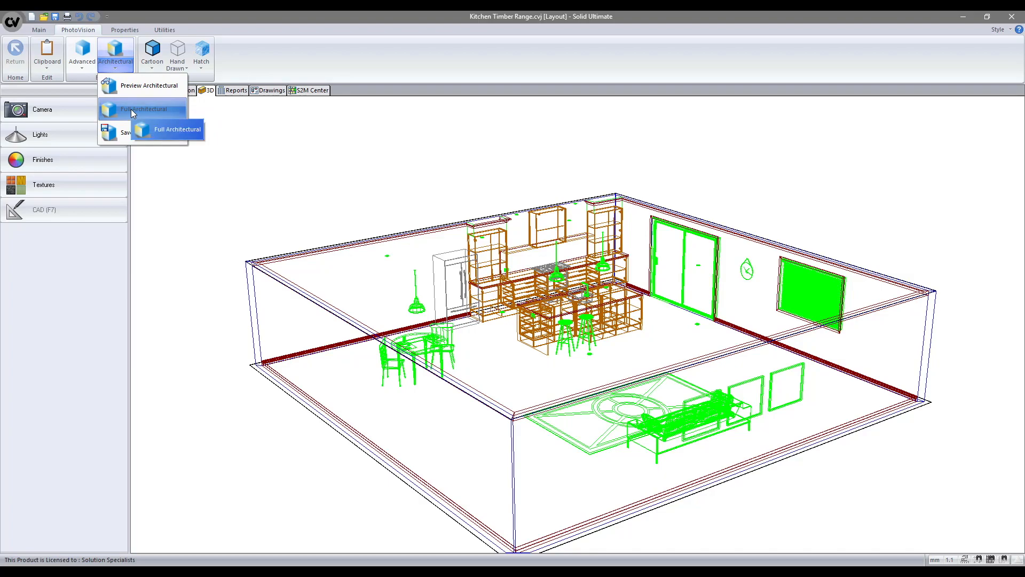
click(230, 118)
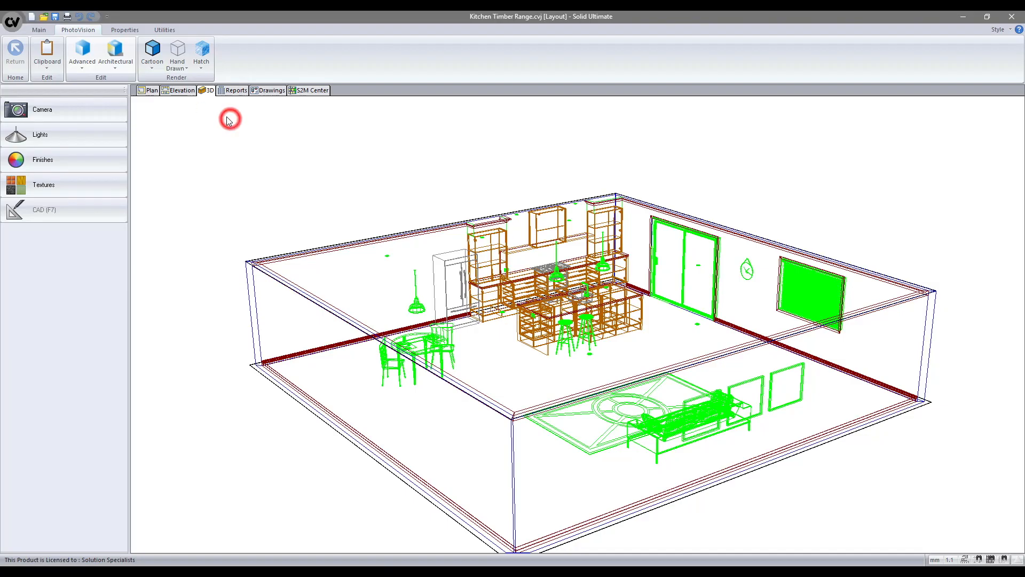